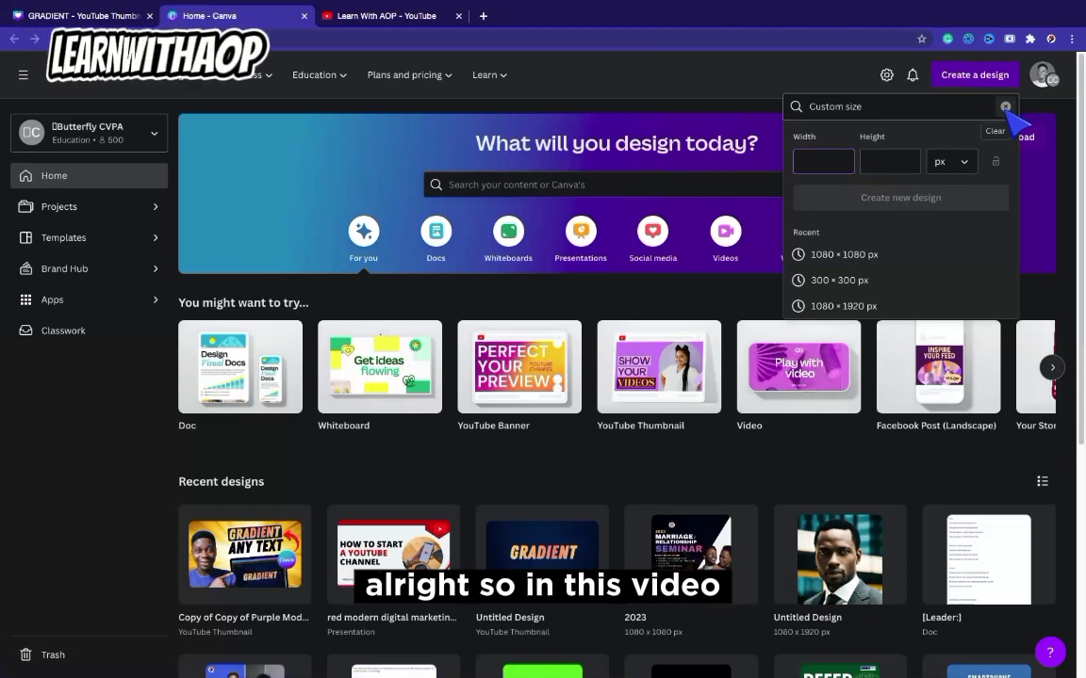
# Create a blank YouTube Thumbnail design and add a default heading text to the page.
pyautogui.click(1003, 108)
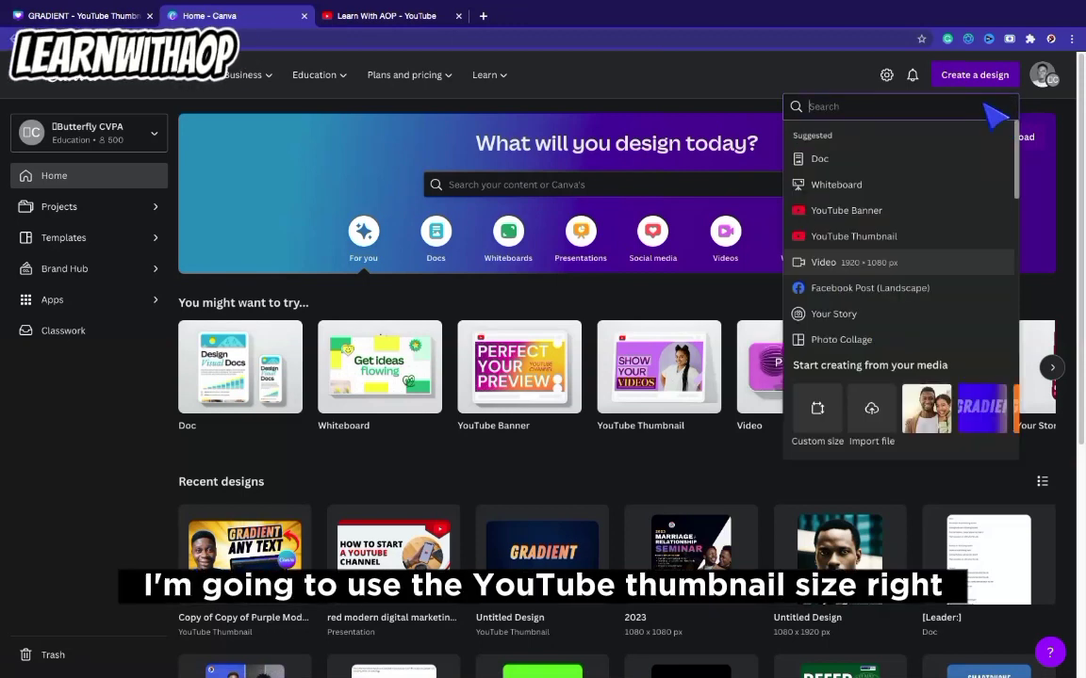
pyautogui.click(869, 239)
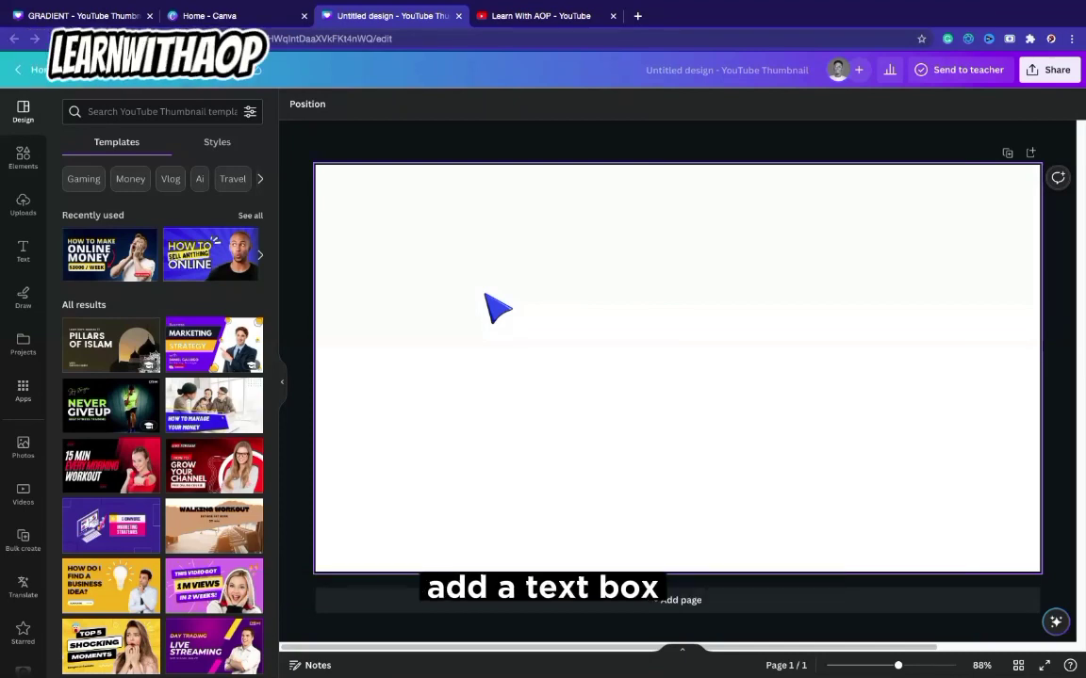
pyautogui.click(24, 260)
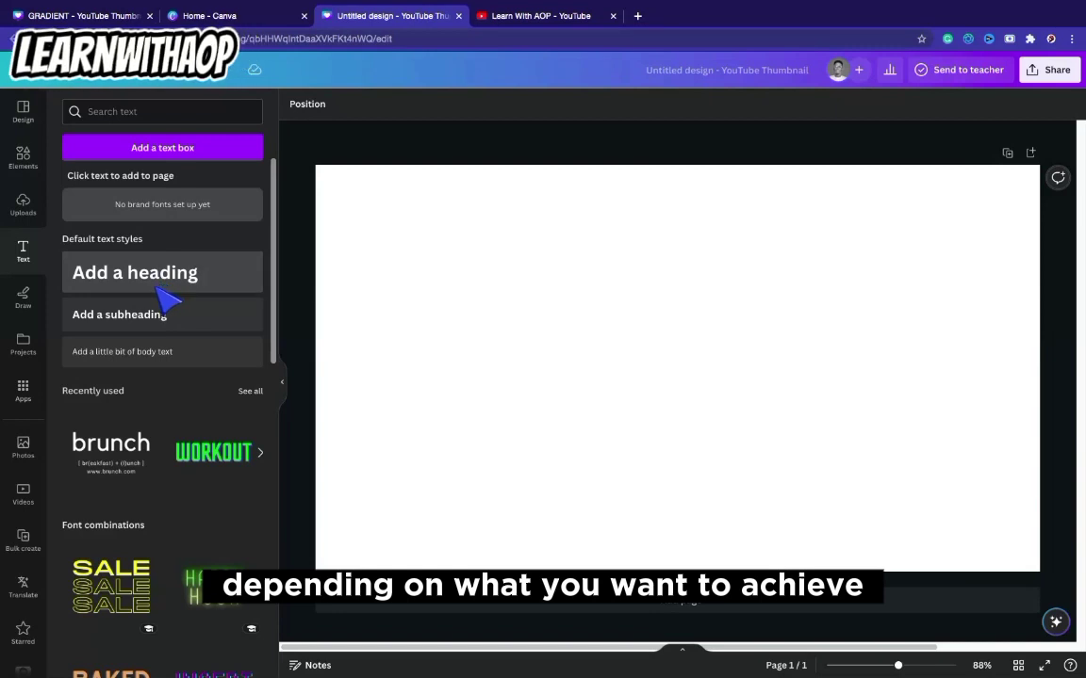
pyautogui.click(154, 283)
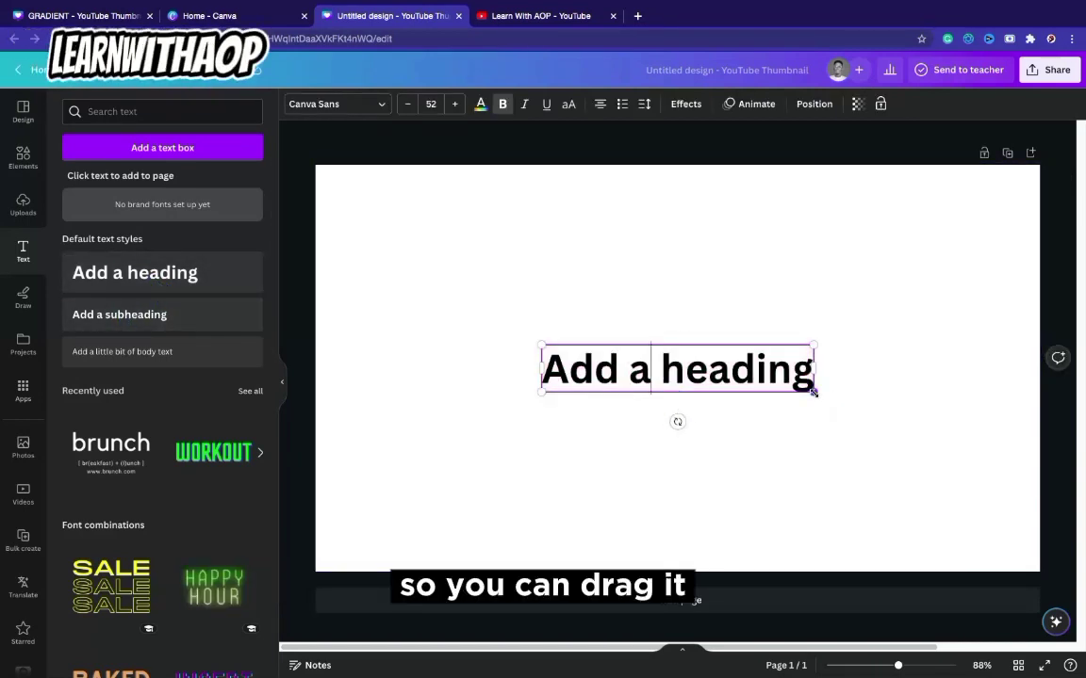
# Enlarge the heading to a font size of about 80 and replace its text with GRADIENT.
pyautogui.moveTo(813, 390); pyautogui.dragTo(952, 413)
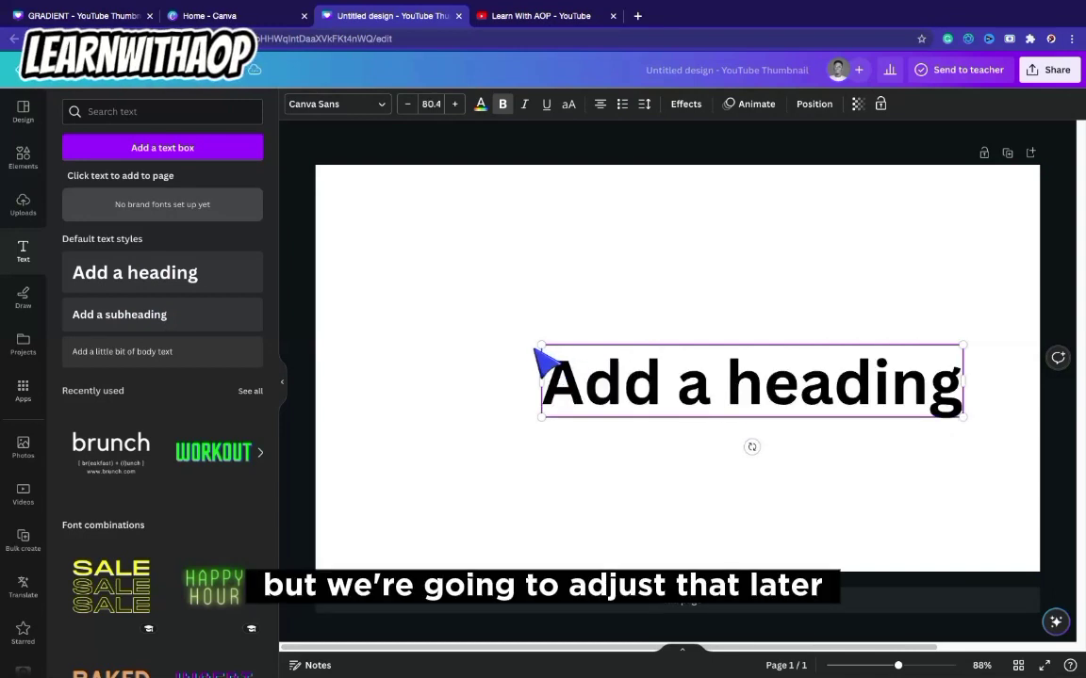
pyautogui.doubleClick(586, 375)
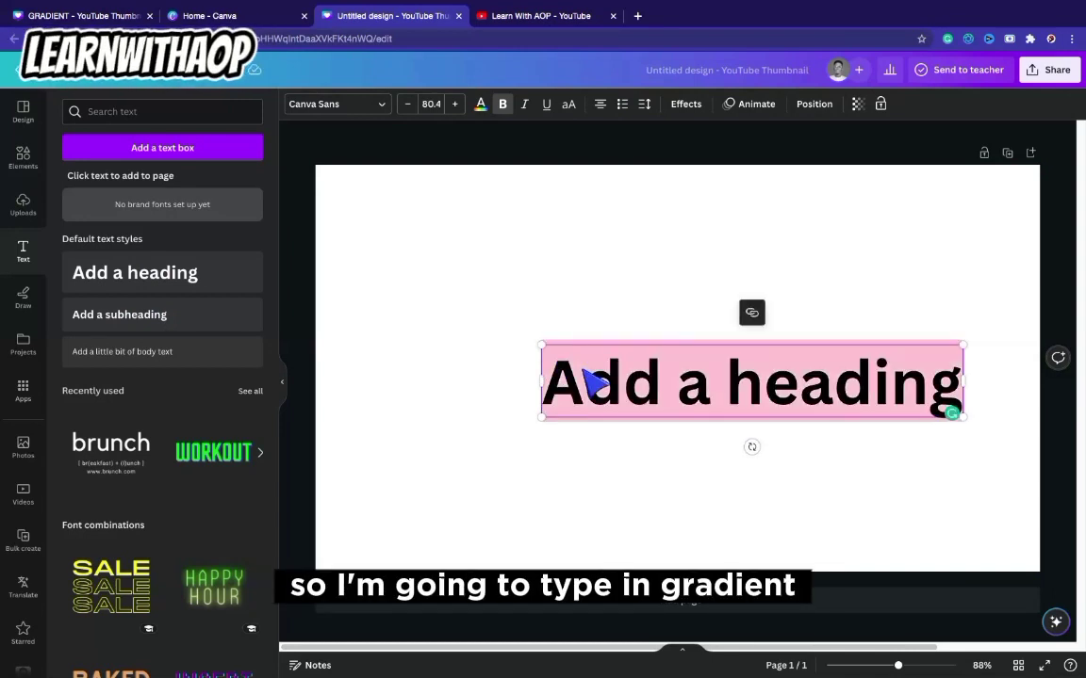
pyautogui.write('gradient')
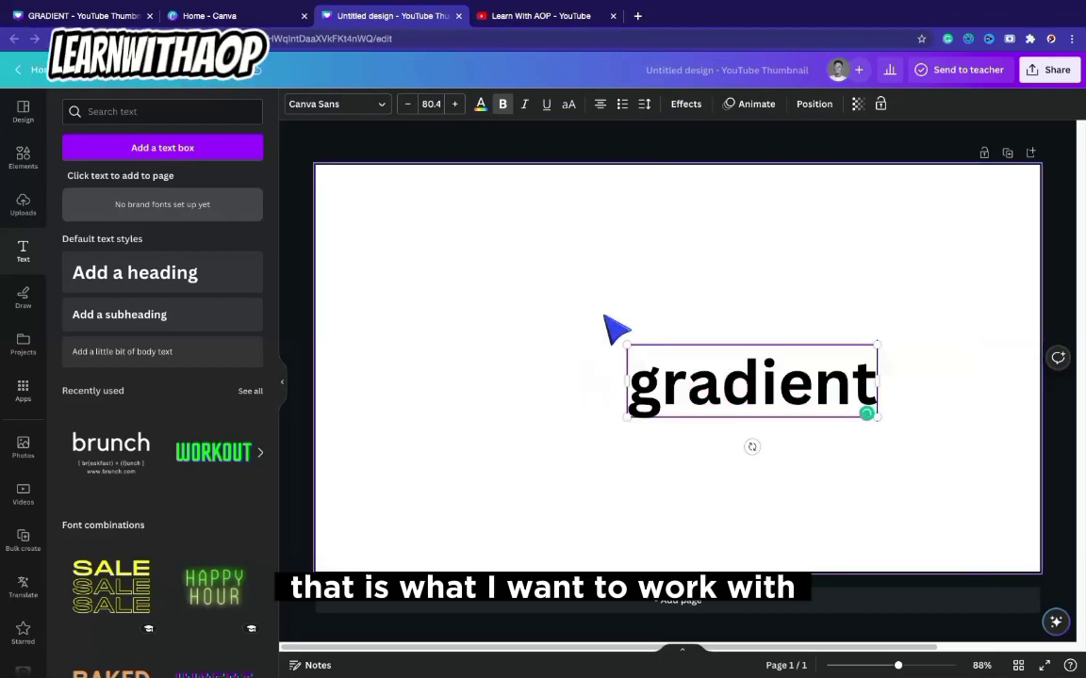
pyautogui.doubleClick(779, 412)
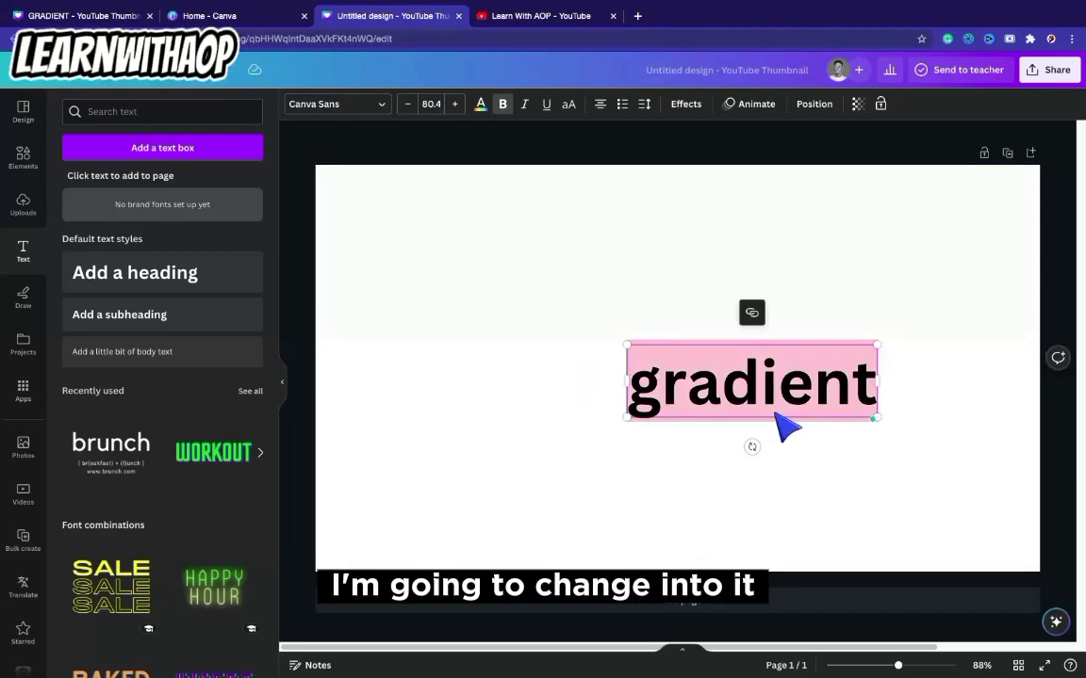
pyautogui.write('GRADIENT')
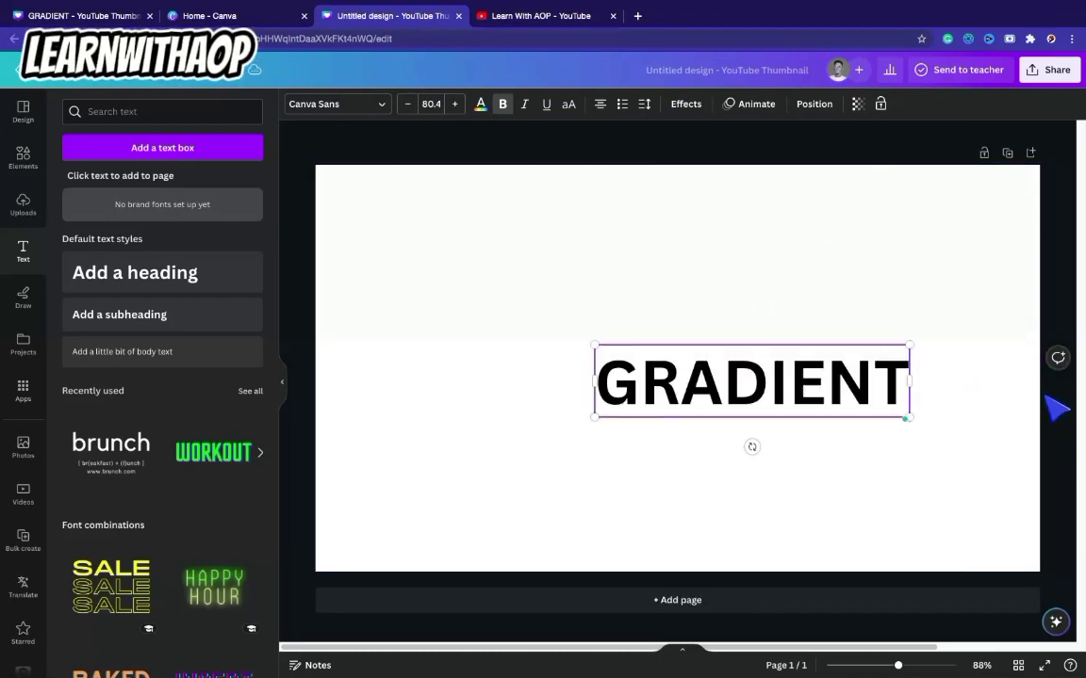
# Move the GRADIENT text close to the page centre and set its font to Archivo Black.
pyautogui.click(952, 367)
pyautogui.click(819, 392)
pyautogui.moveTo(819, 392); pyautogui.dragTo(730, 381)
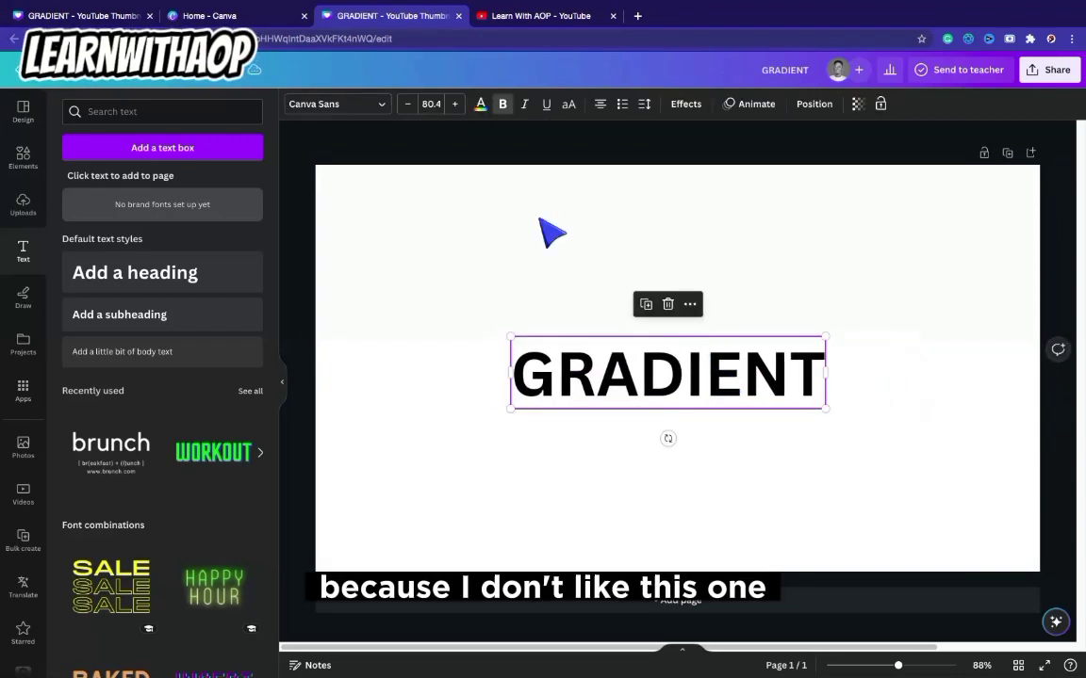
pyautogui.click(376, 105)
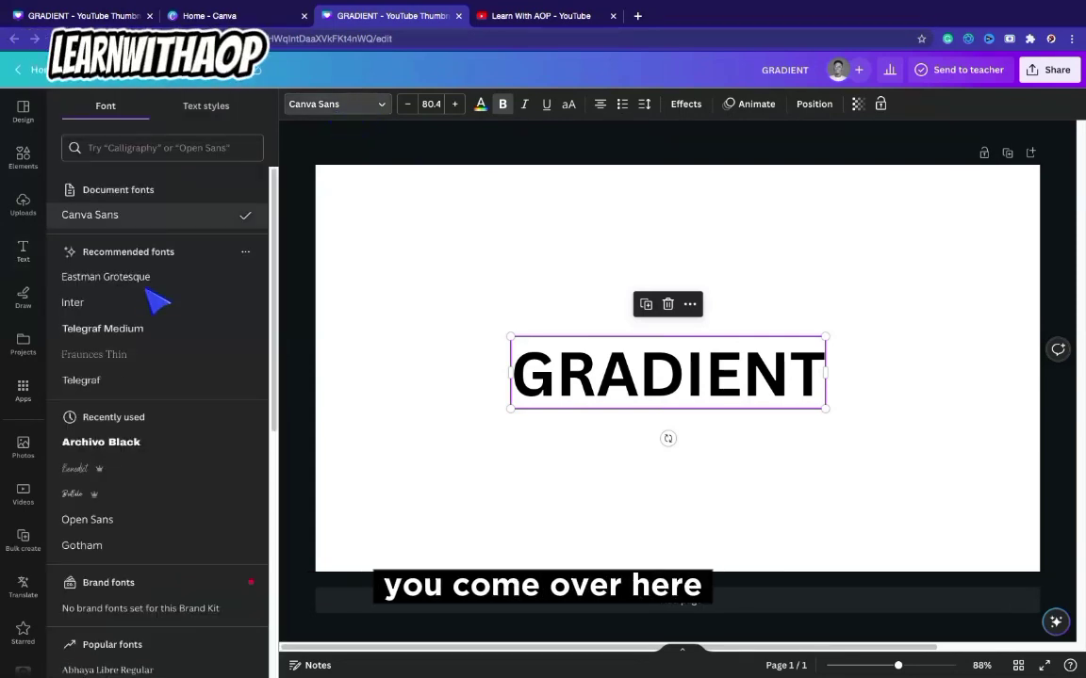
pyautogui.click(133, 448)
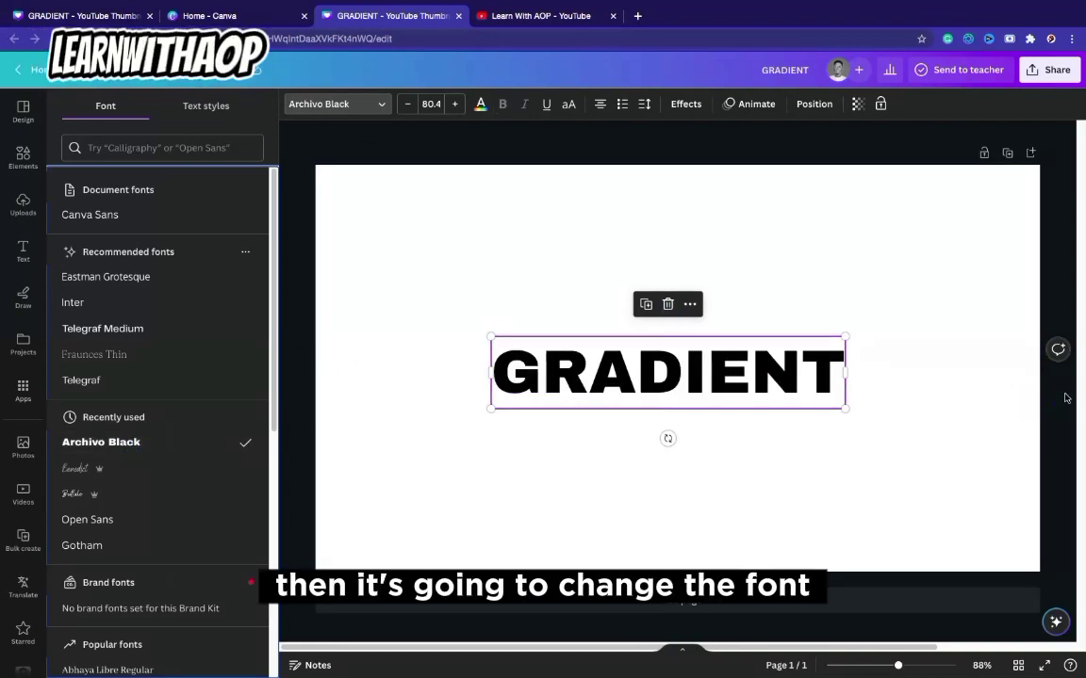
# Enlarge the GRADIENT text to a font size of about 132 and centre it on the page.
pyautogui.click(627, 386)
pyautogui.click(629, 379)
pyautogui.click(917, 384)
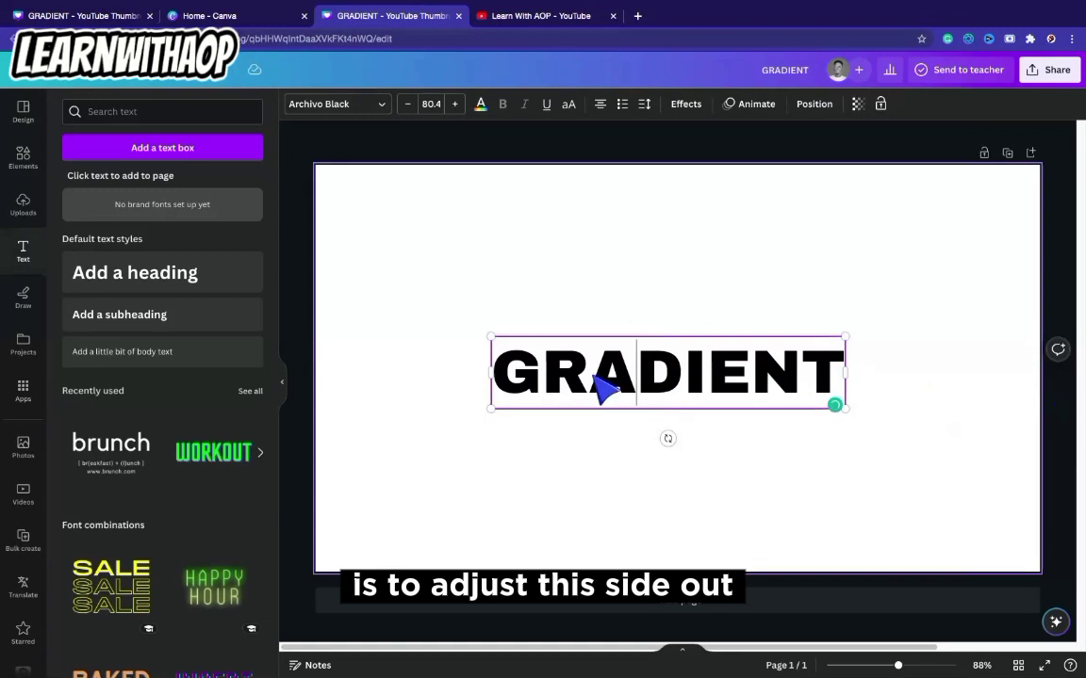
pyautogui.click(542, 399)
pyautogui.moveTo(491, 409); pyautogui.dragTo(403, 461)
pyautogui.moveTo(844, 337); pyautogui.dragTo(962, 285)
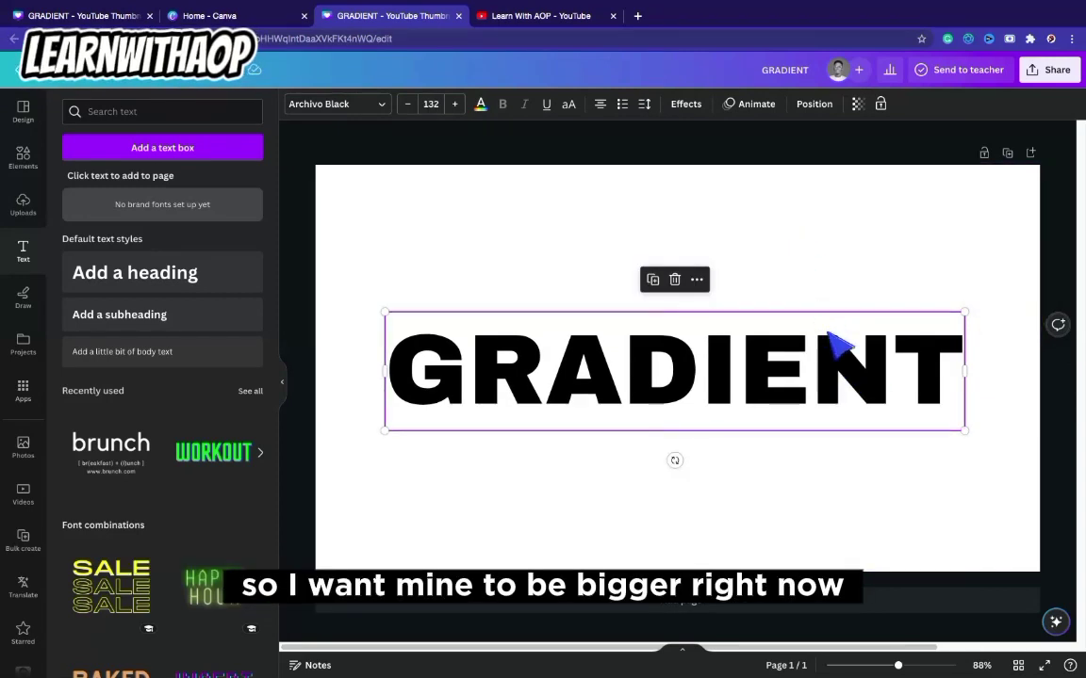
pyautogui.moveTo(840, 379)
pyautogui.mouseDown()
pyautogui.moveTo(832, 360)
pyautogui.moveTo(836, 369)
pyautogui.mouseUp()
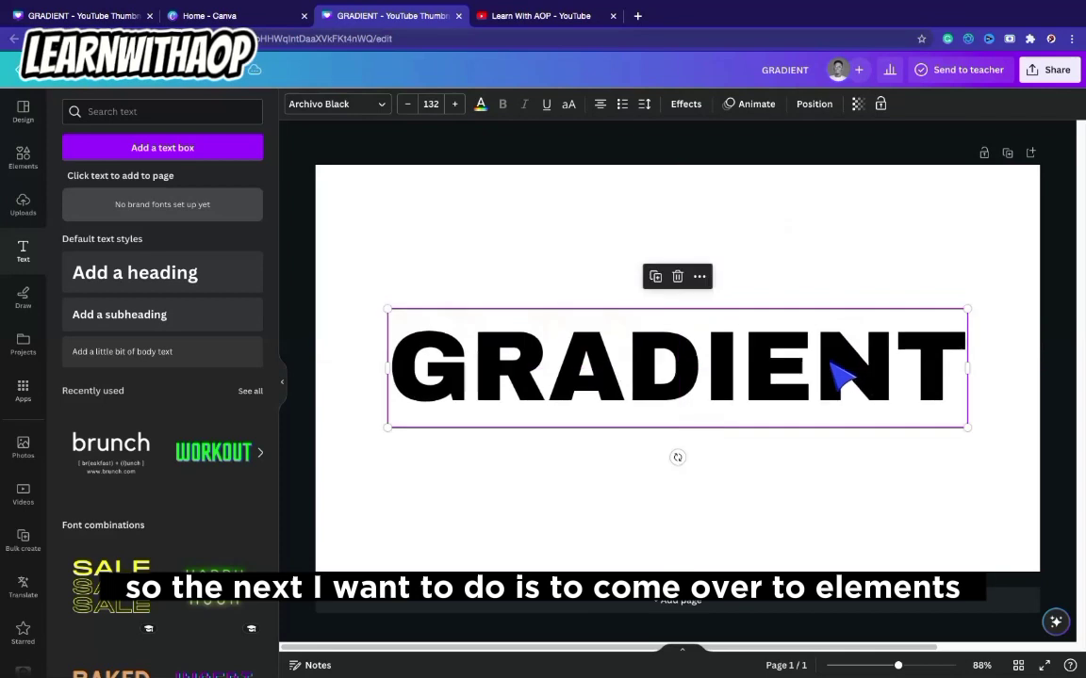
# Search the elements for gradient graphics, add the square teal-to-purple one, and place it over the letters R and A.
pyautogui.click(28, 153)
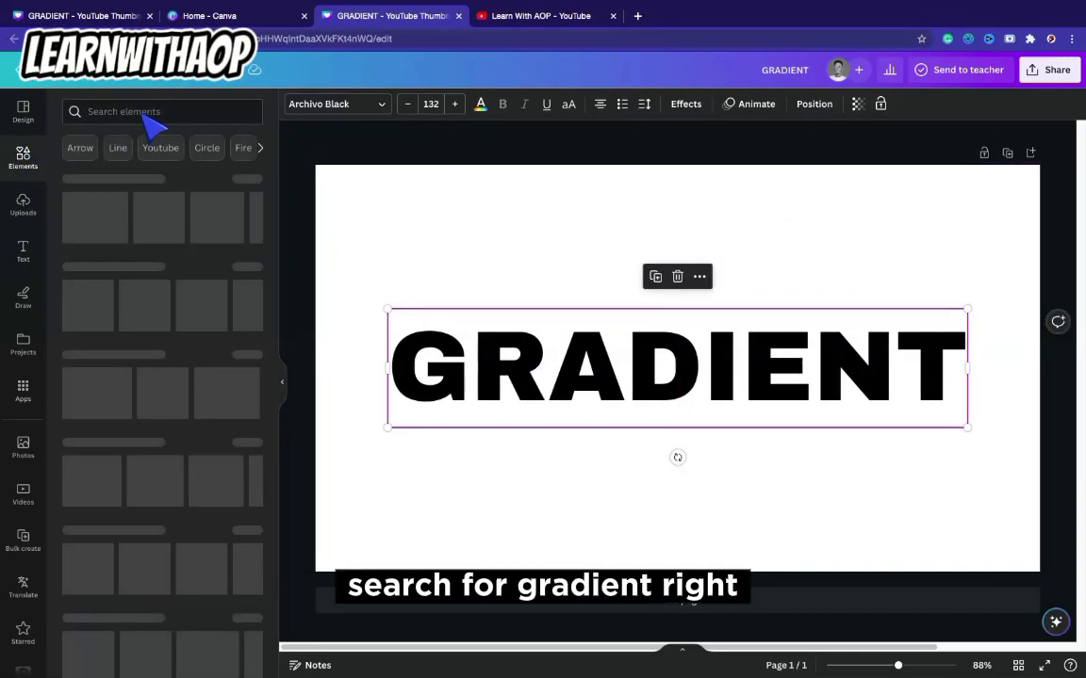
pyautogui.click(146, 117)
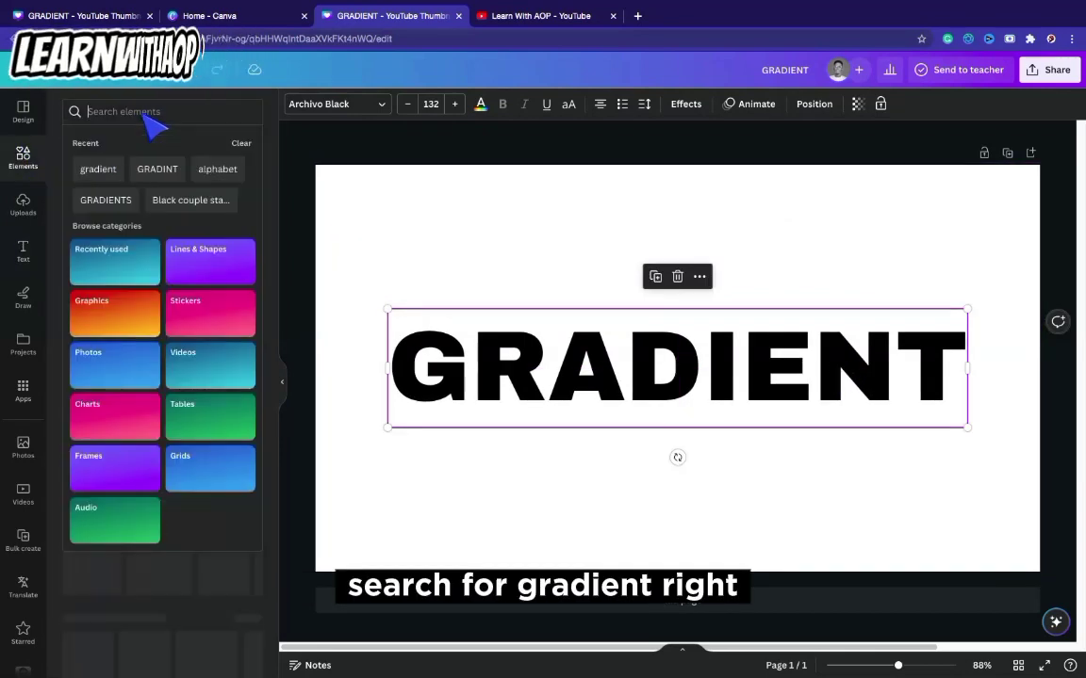
pyautogui.click(98, 174)
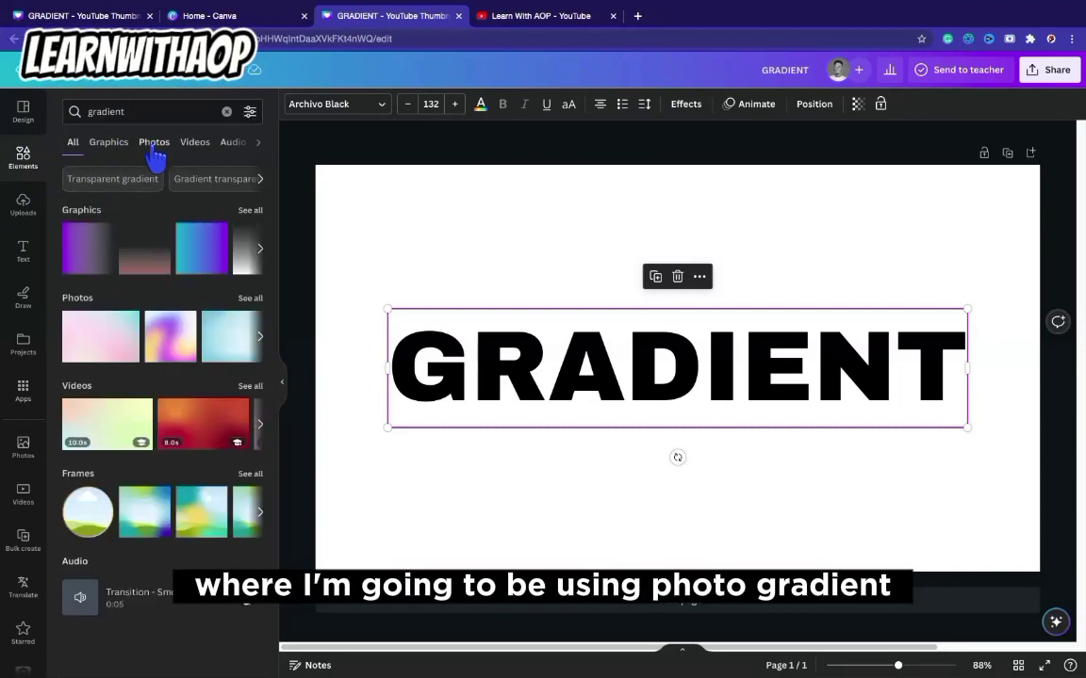
pyautogui.click(109, 151)
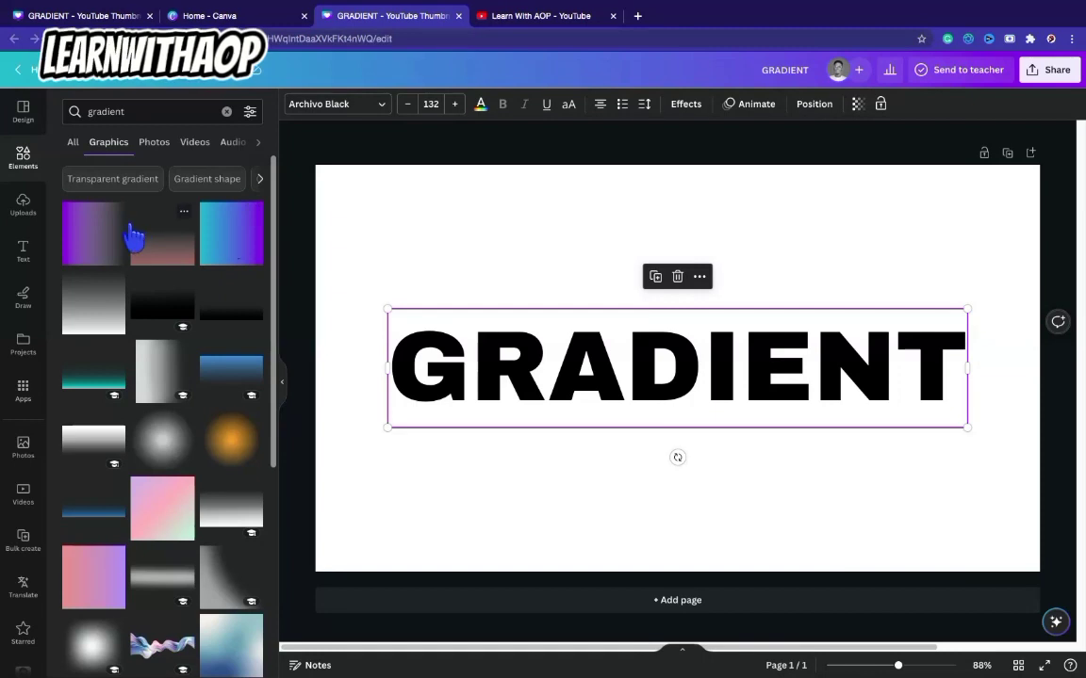
pyautogui.scroll(-1, 89, 578)
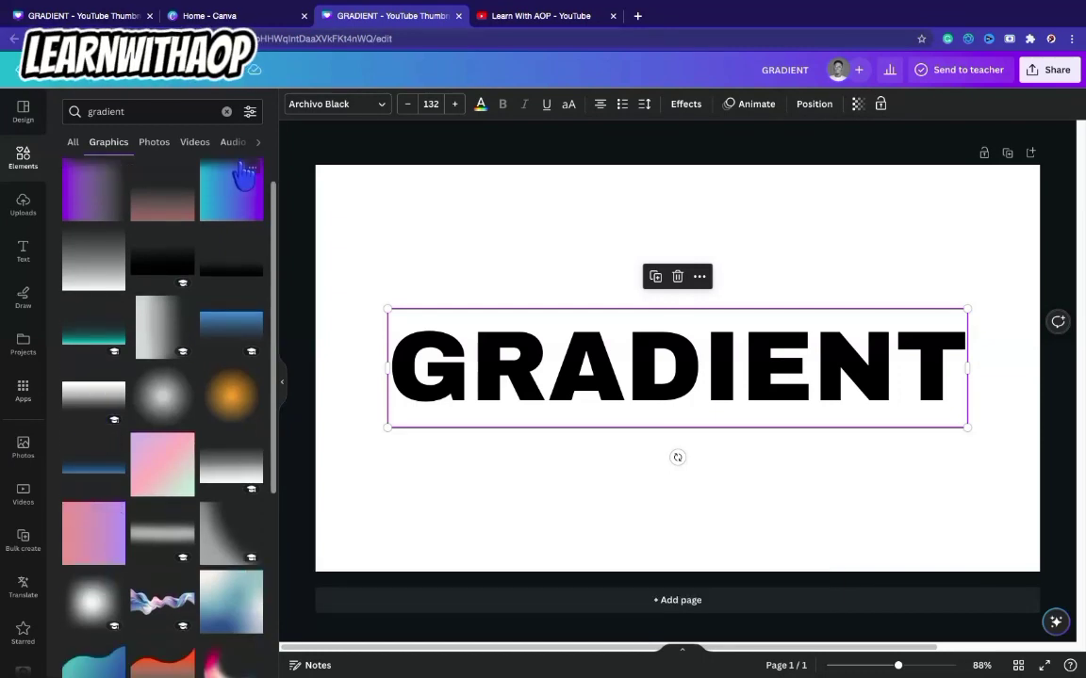
pyautogui.scroll(1, 236, 199)
pyautogui.click(231, 253)
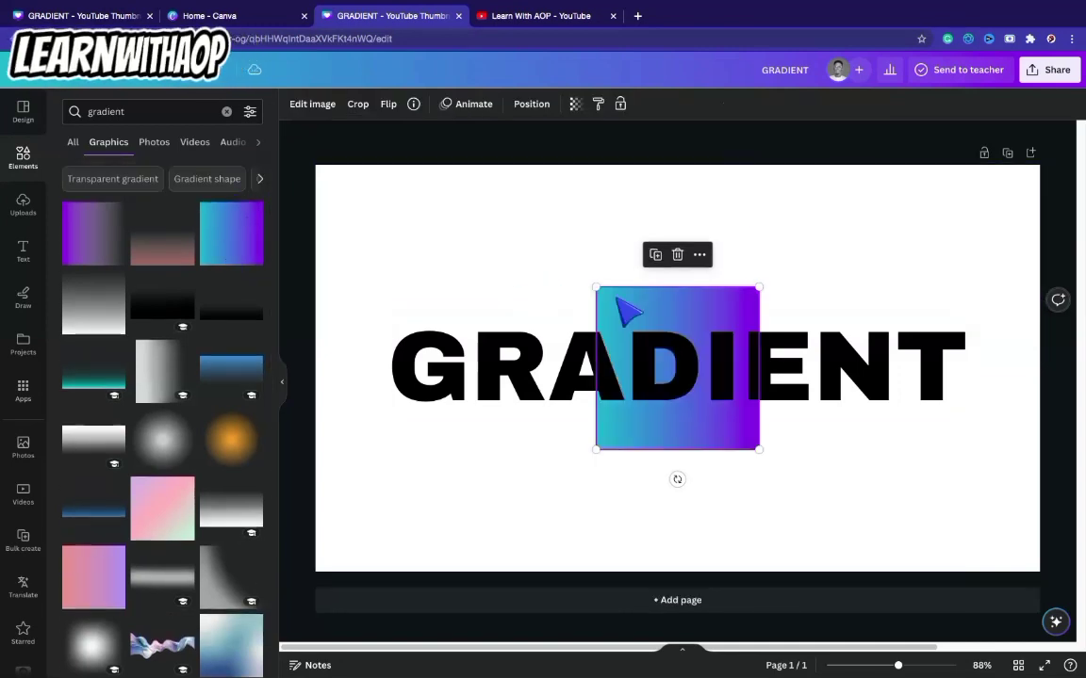
pyautogui.moveTo(649, 310); pyautogui.dragTo(590, 304)
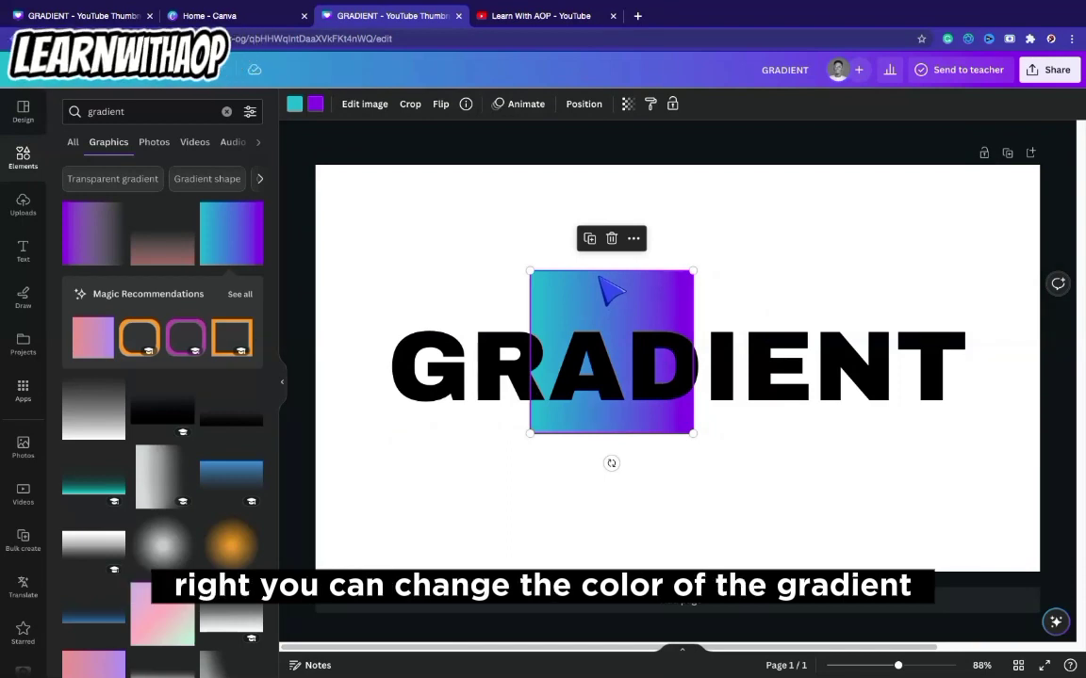
pyautogui.moveTo(590, 292); pyautogui.dragTo(521, 267)
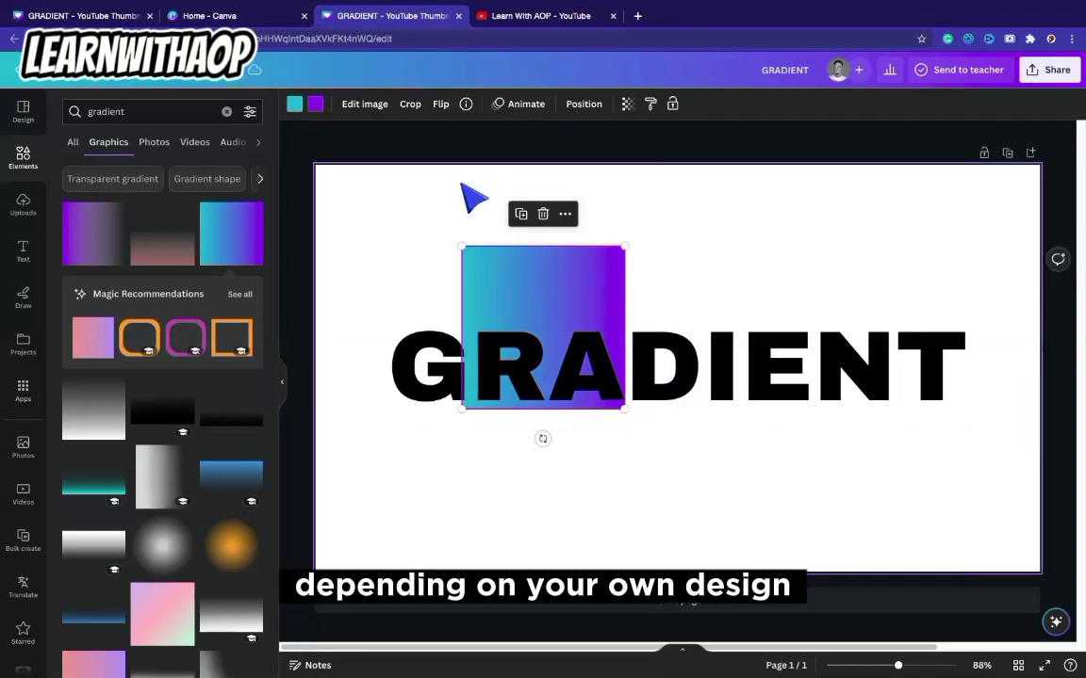
# Set the teal colour of the gradient graphic to a custom deep blue, #004FFF.
pyautogui.click(295, 105)
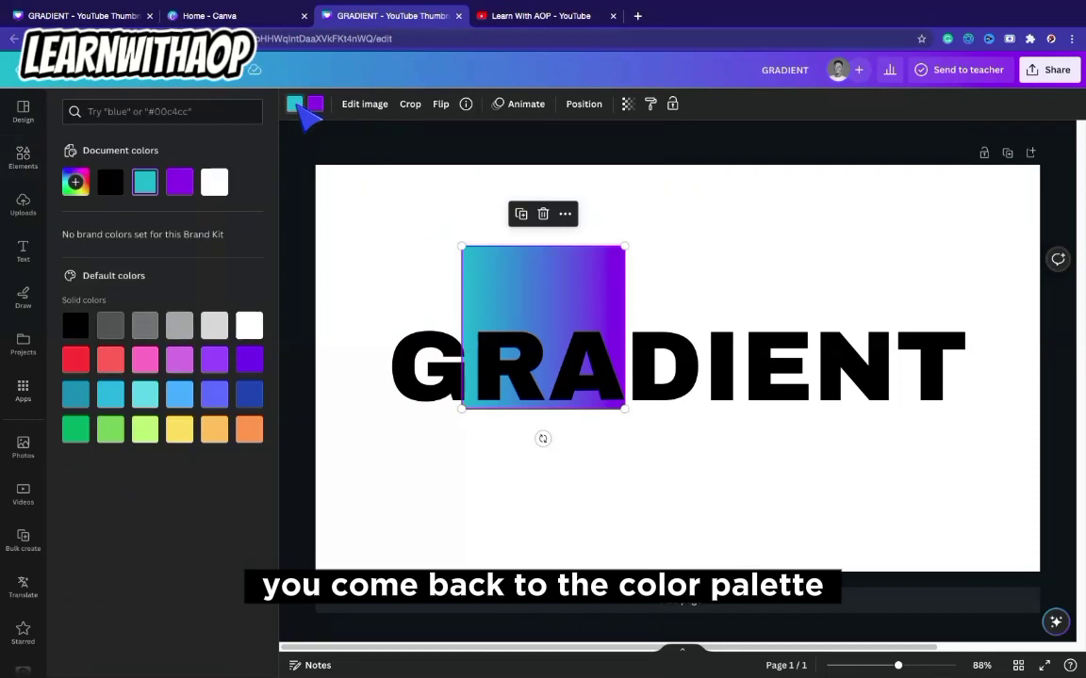
pyautogui.click(76, 183)
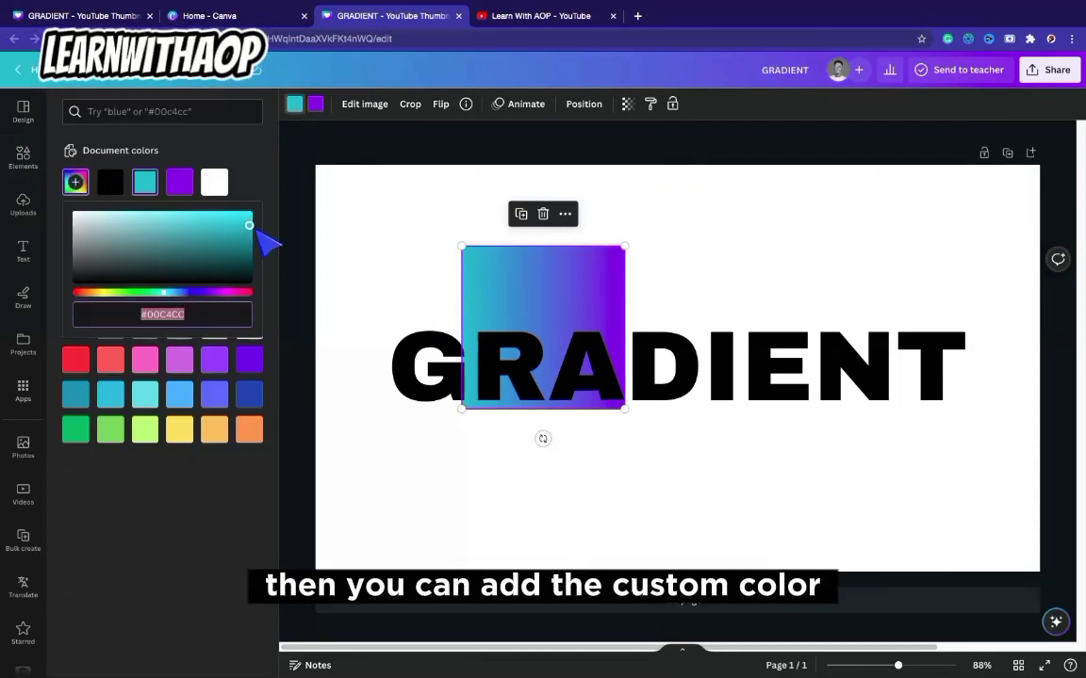
pyautogui.moveTo(232, 240); pyautogui.dragTo(261, 212)
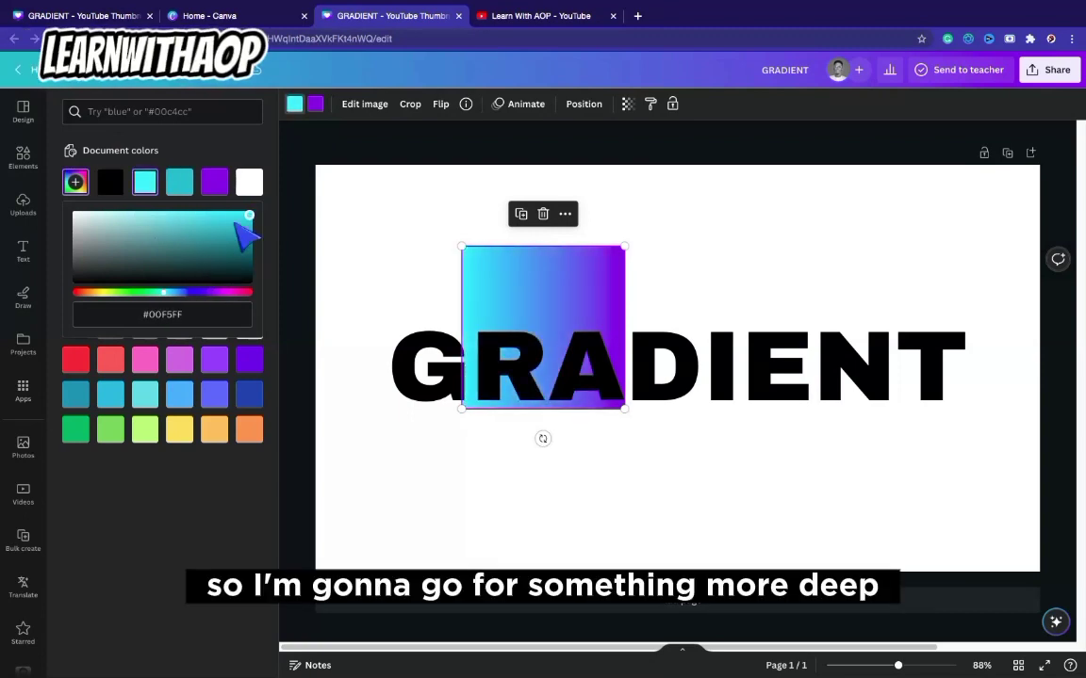
pyautogui.moveTo(166, 296); pyautogui.dragTo(183, 298)
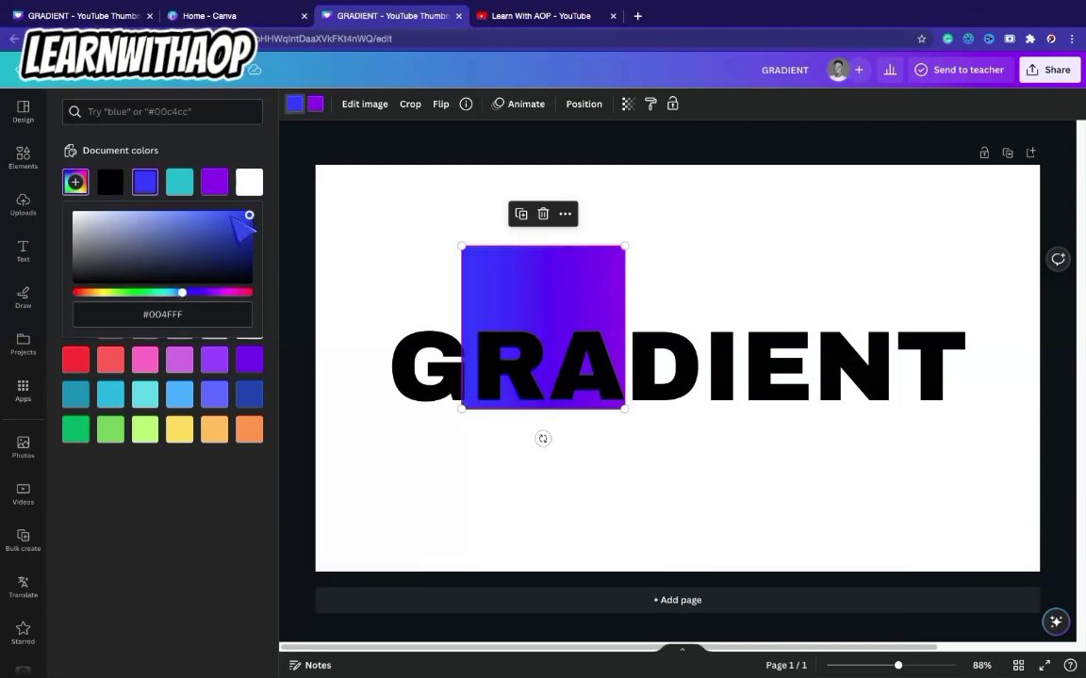
# Change the purple colour of the gradient graphic to a custom red.
pyautogui.click(317, 103)
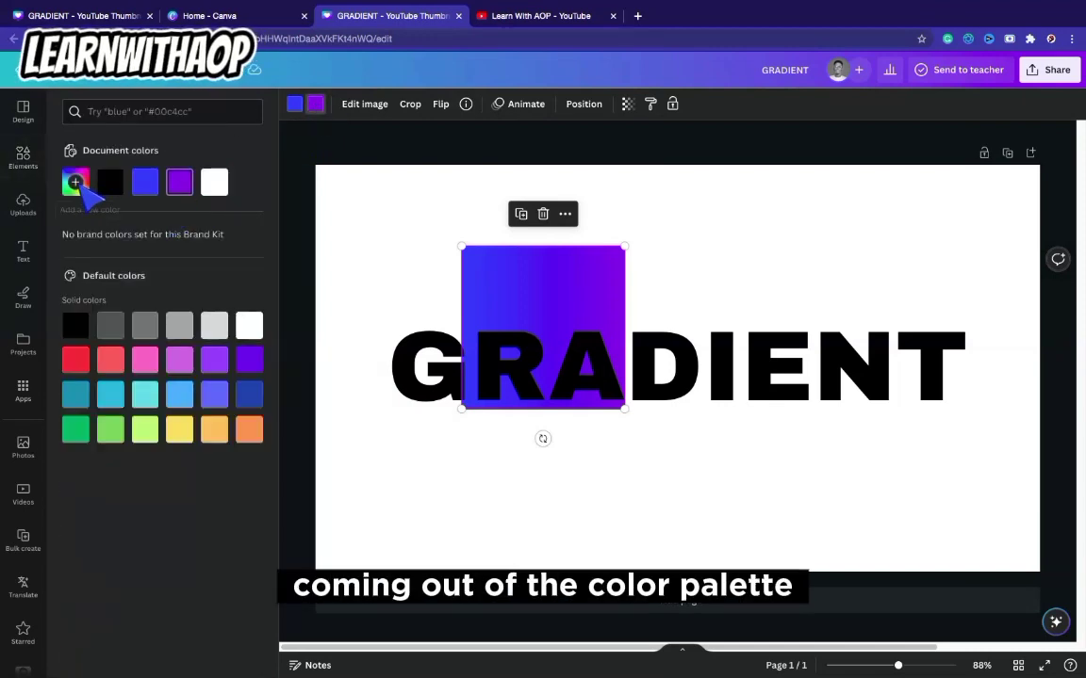
pyautogui.click(76, 182)
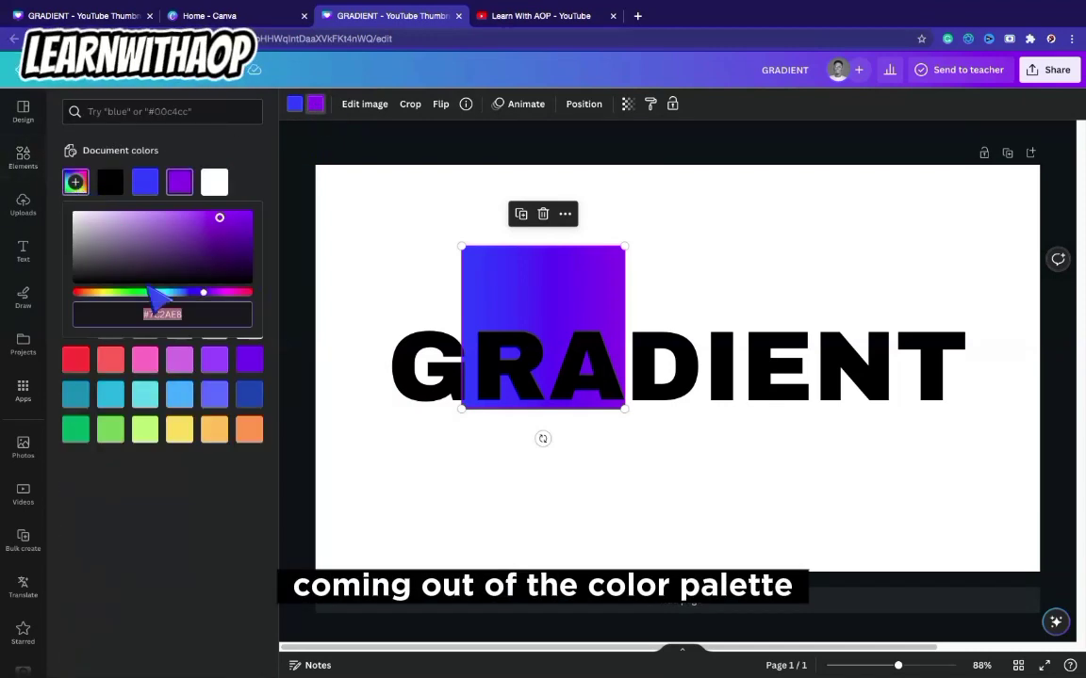
pyautogui.moveTo(90, 292); pyautogui.dragTo(69, 300)
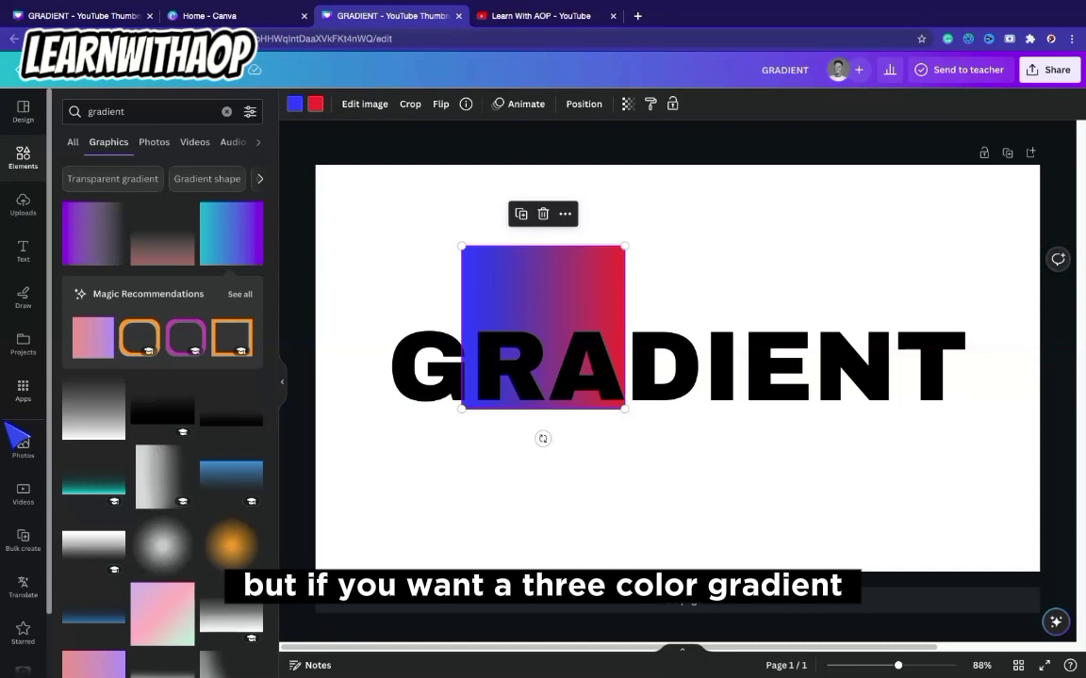
pyautogui.scroll(-2, 179, 500)
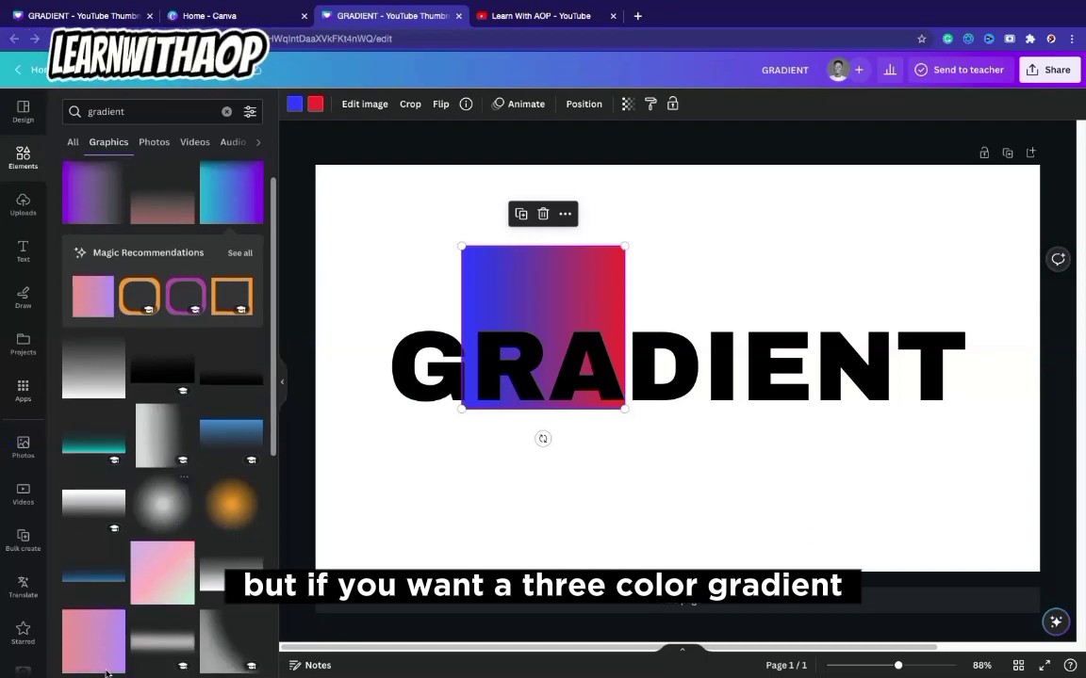
pyautogui.click(98, 640)
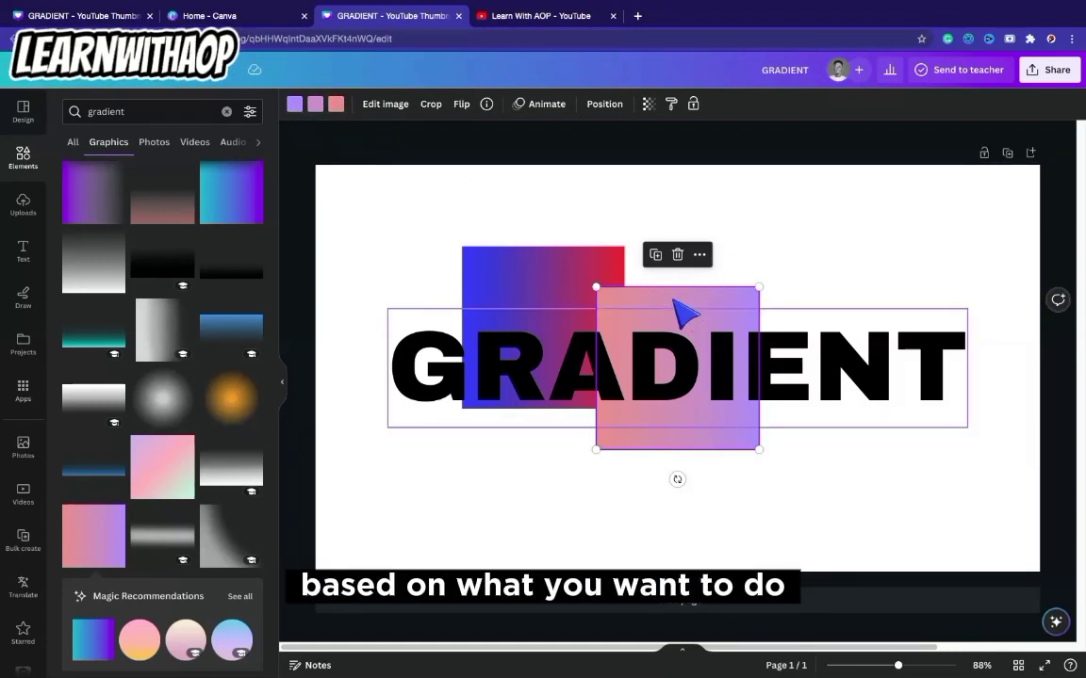
pyautogui.press('Delete')
pyautogui.click(557, 285)
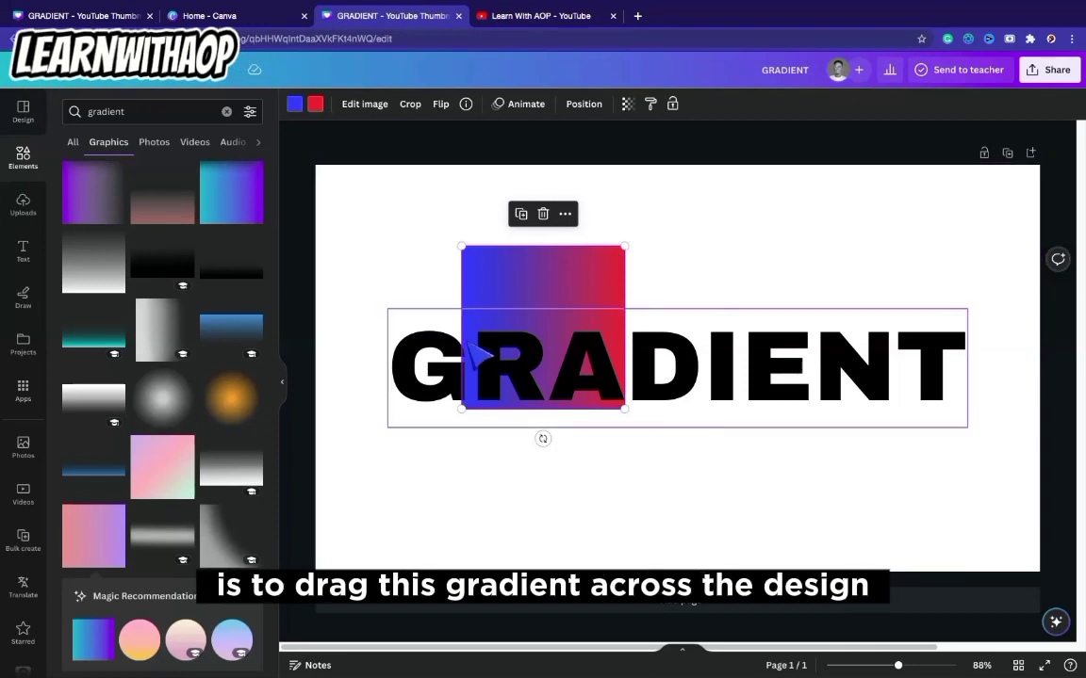
pyautogui.rightClick(491, 267)
pyautogui.moveTo(592, 466)
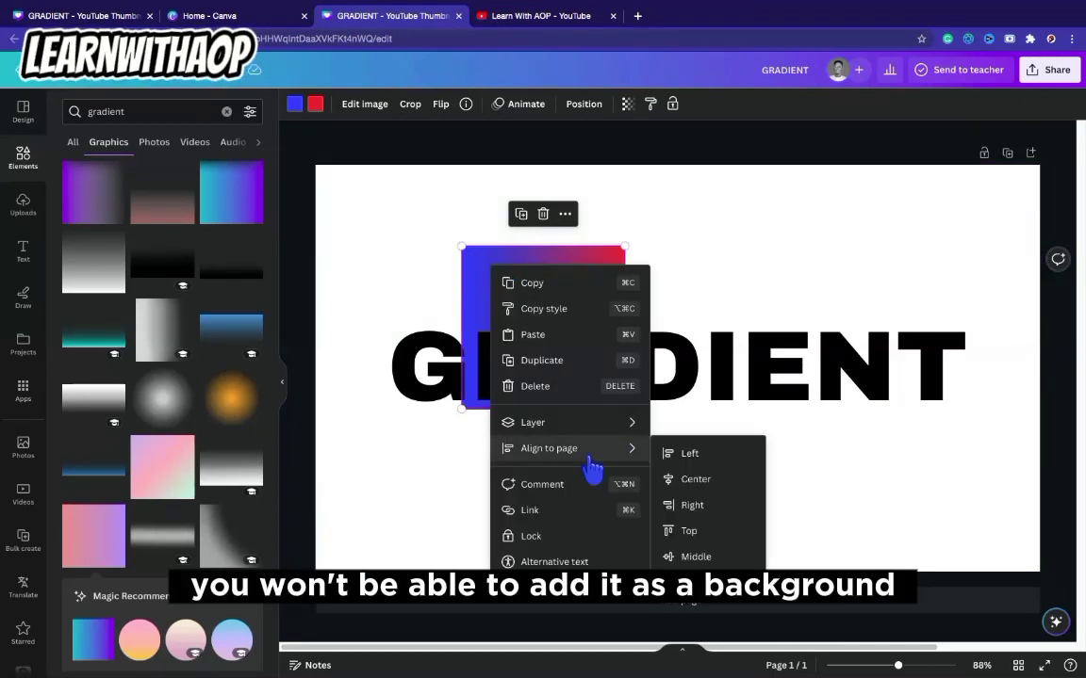
# Enlarge the gradient graphic behind the GRADIENT text until it covers the whole page, and re-centre the text on the page.
pyautogui.click(480, 273)
pyautogui.moveTo(461, 245); pyautogui.dragTo(314, 167)
pyautogui.moveTo(968, 488); pyautogui.dragTo(985, 528)
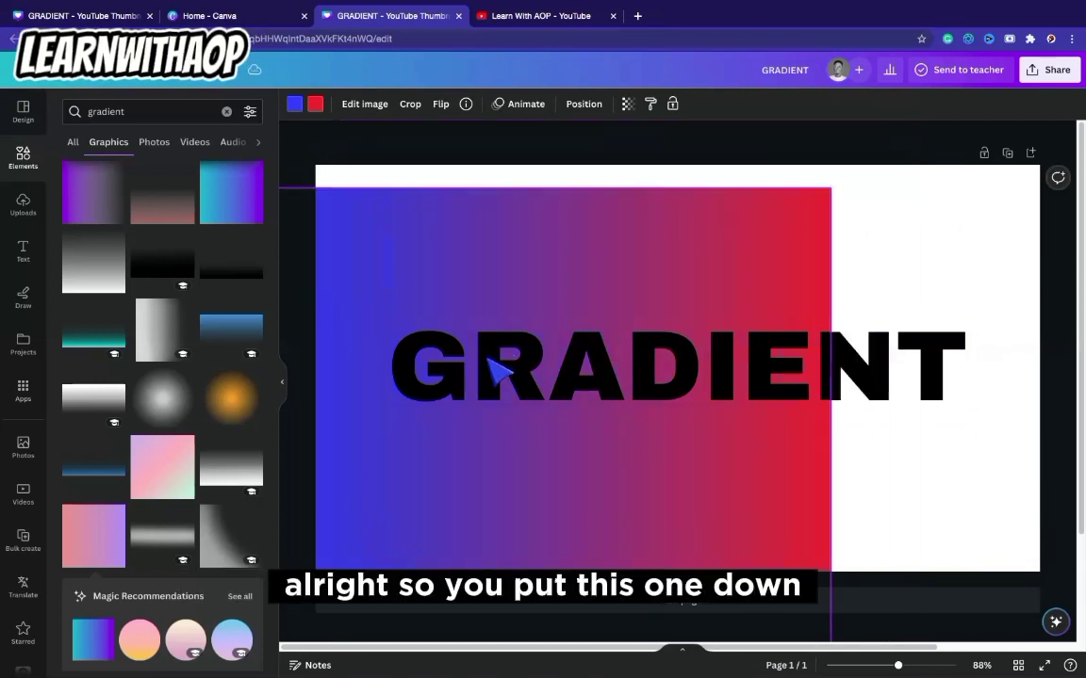
pyautogui.moveTo(830, 187); pyautogui.dragTo(809, 263)
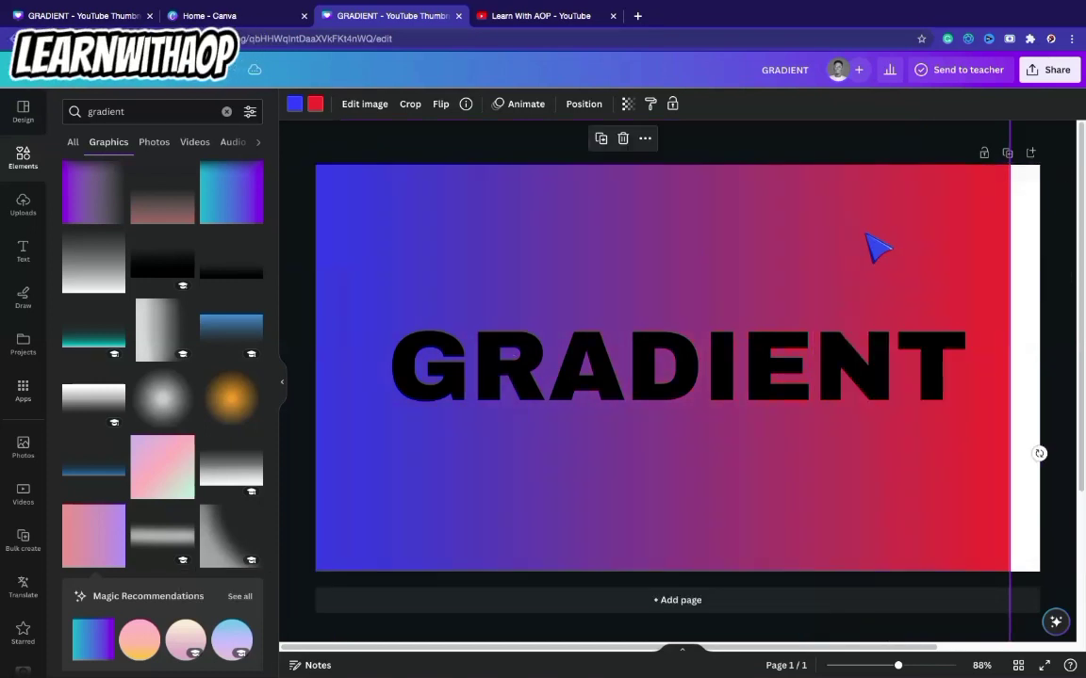
pyautogui.moveTo(873, 242); pyautogui.dragTo(923, 274)
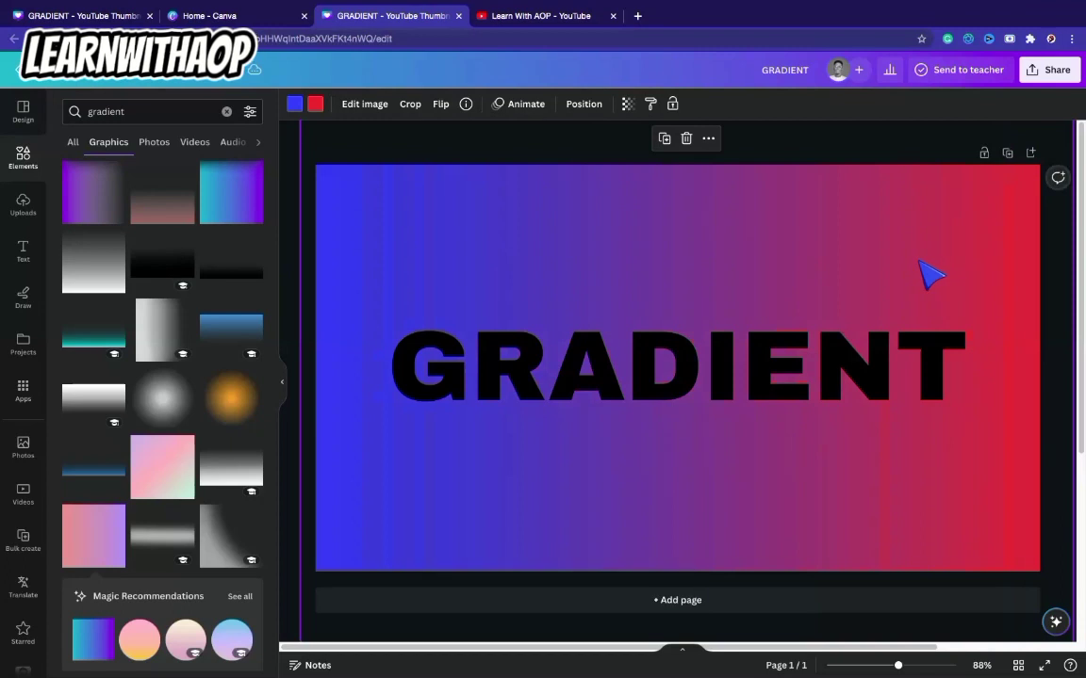
pyautogui.click(828, 370)
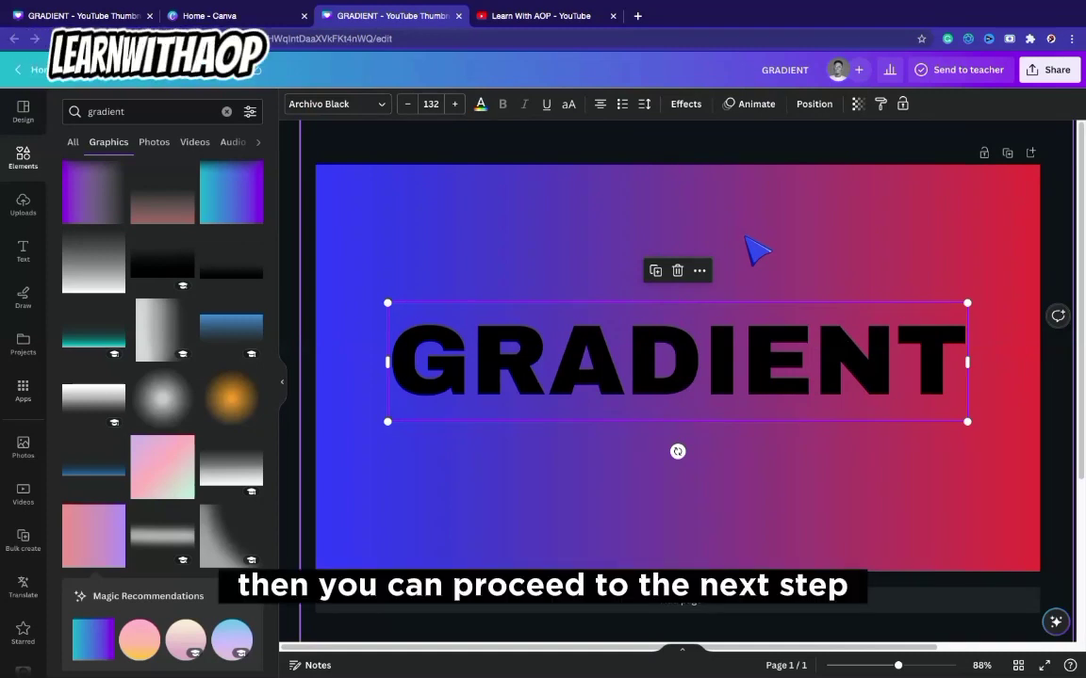
pyautogui.click(1058, 278)
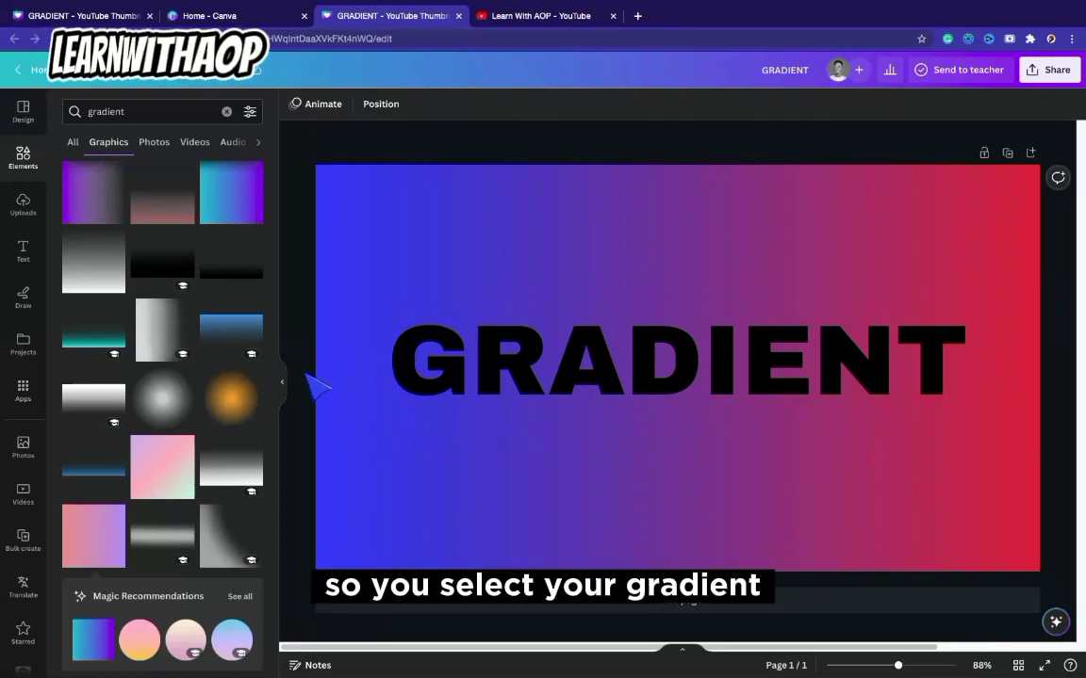
# Shrink the gradient graphic and rotate it about a quarter turn so blue is at the top and red at the bottom.
pyautogui.click(431, 401)
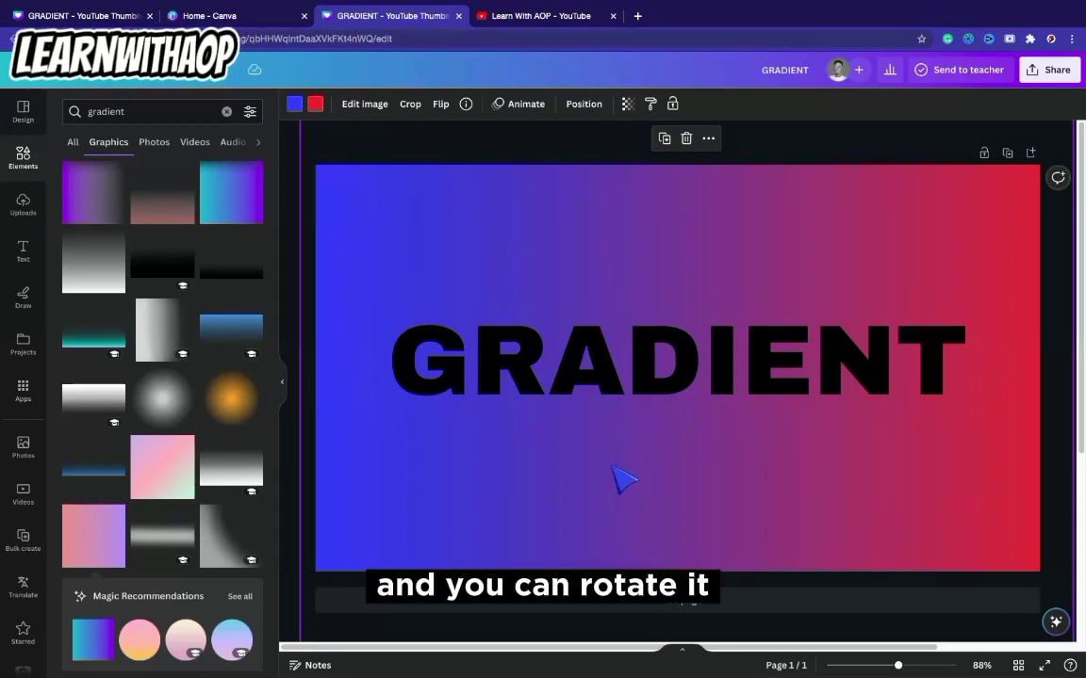
pyautogui.scroll(-3, 607, 464)
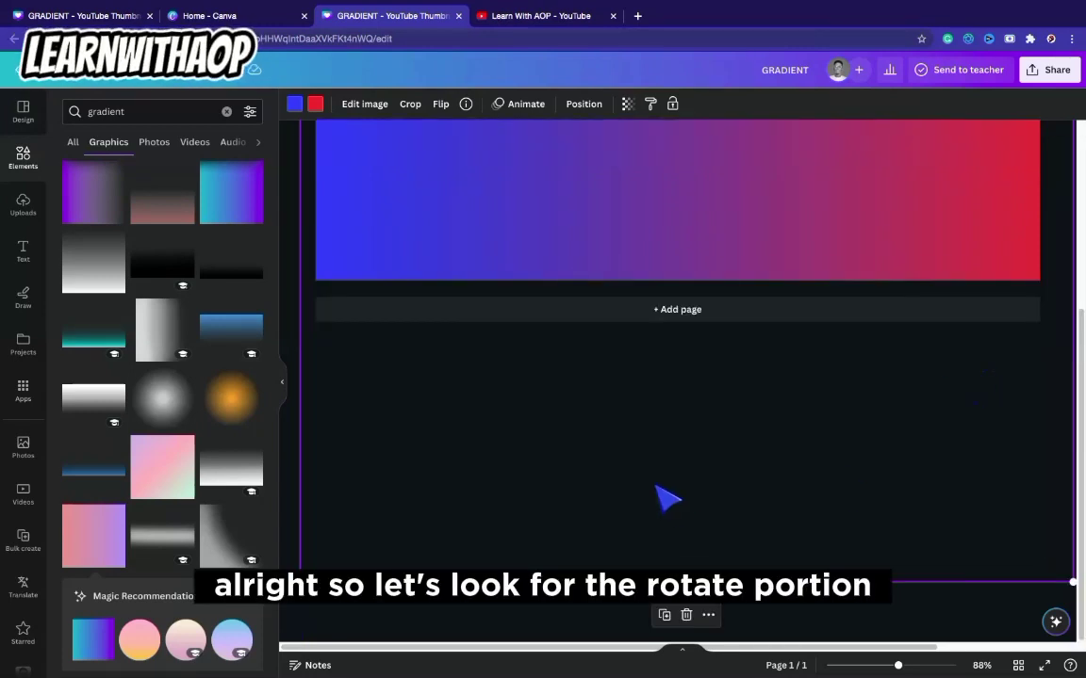
pyautogui.scroll(3, 668, 501)
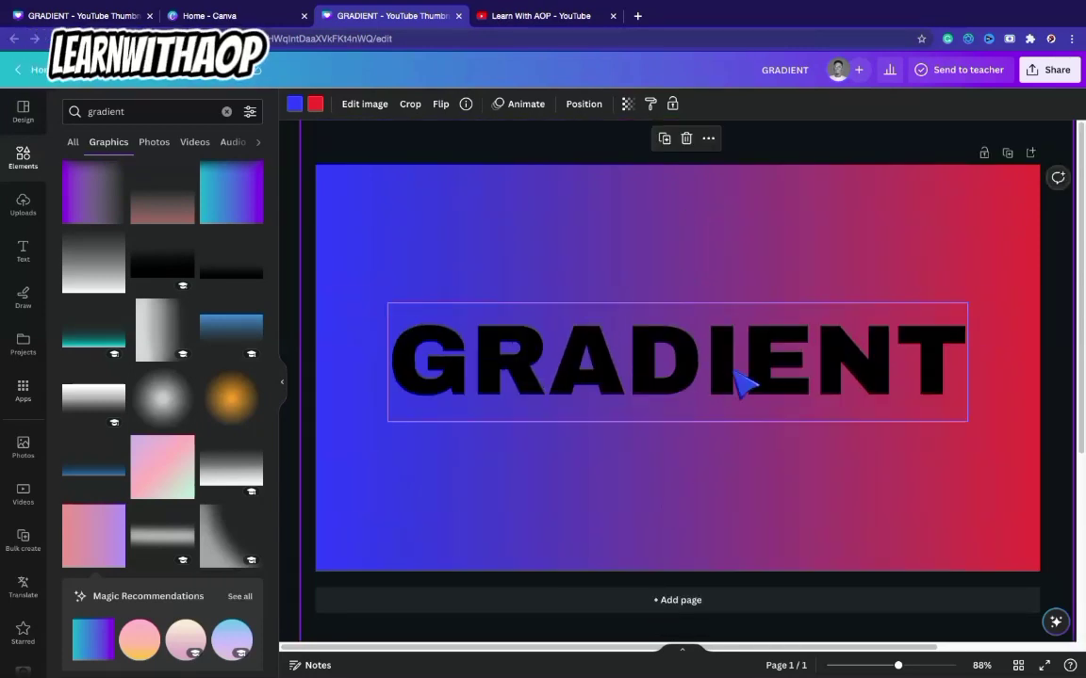
pyautogui.moveTo(1039, 164); pyautogui.dragTo(835, 392)
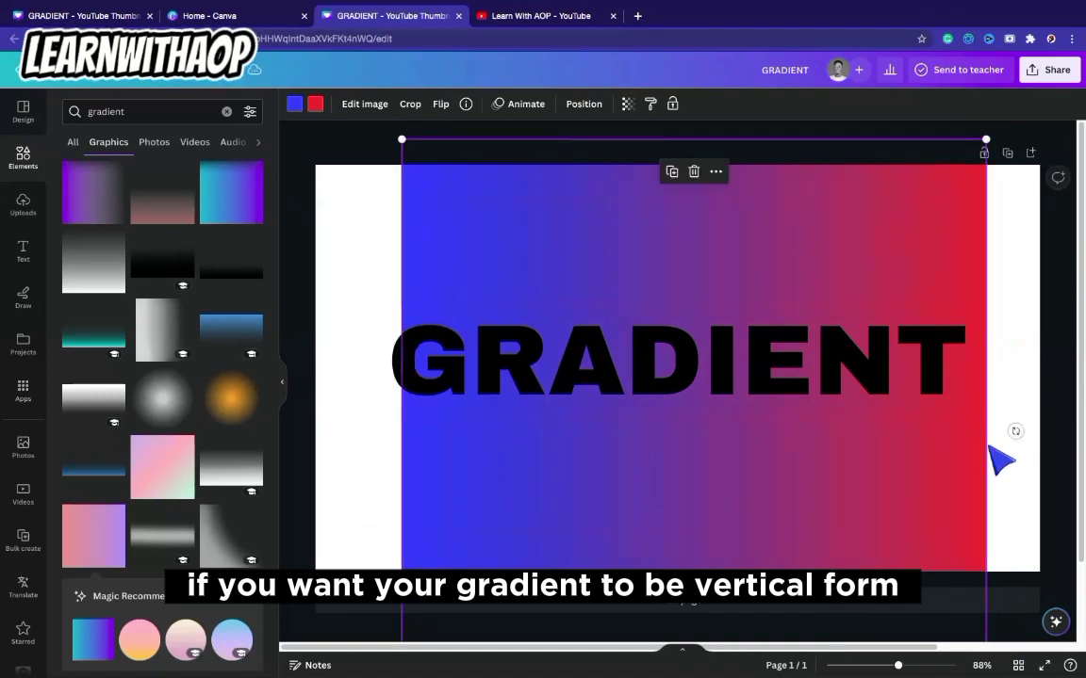
pyautogui.moveTo(1016, 429); pyautogui.dragTo(686, 571)
pyautogui.moveTo(916, 514); pyautogui.dragTo(928, 402)
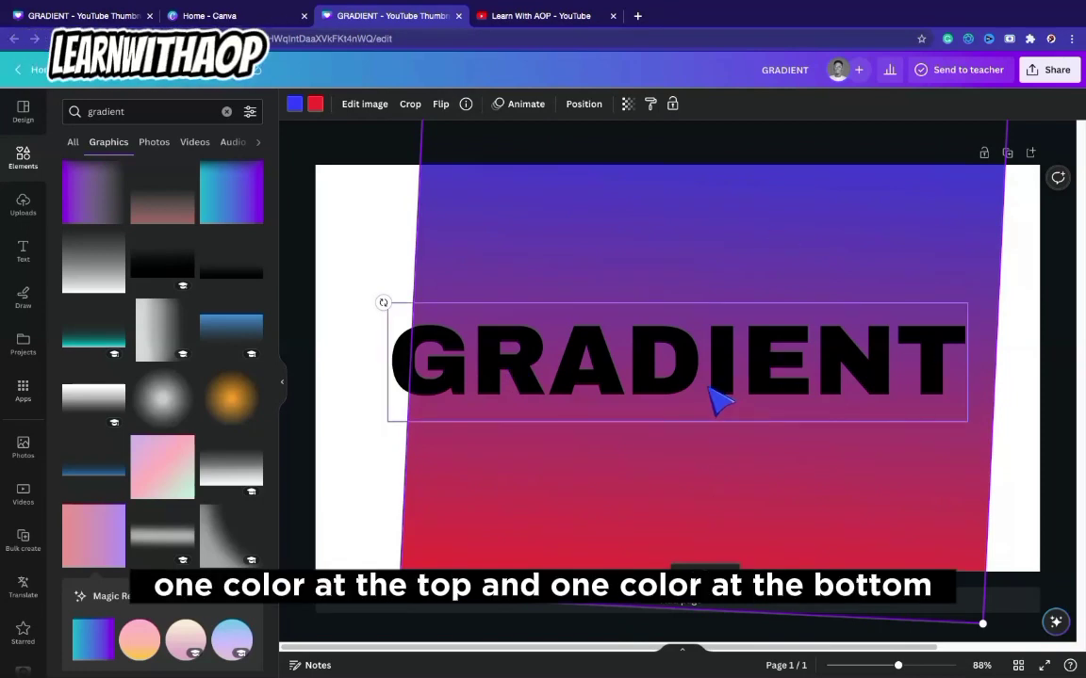
# Undo the rotation and resizing of the gradient graphic to restore the full-page horizontal blue-to-red gradient.
pyautogui.hotkey('ctrl', 'z')
pyautogui.hotkey('ctrl', 'z')
pyautogui.hotkey('ctrl', 'z')
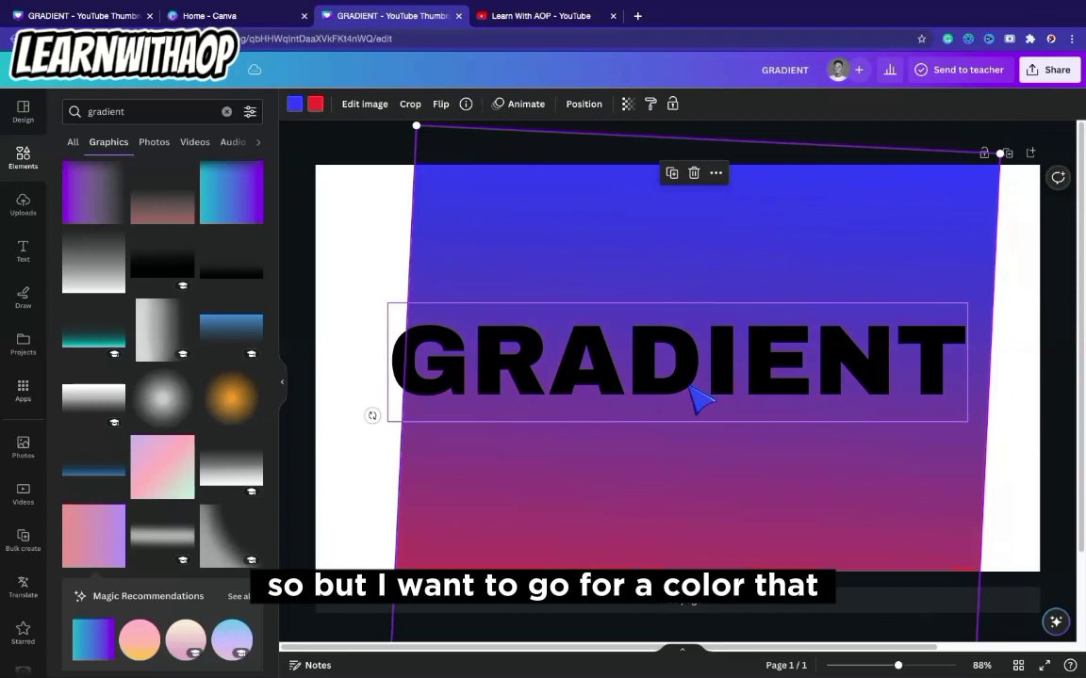
pyautogui.hotkey('ctrl', 'y')
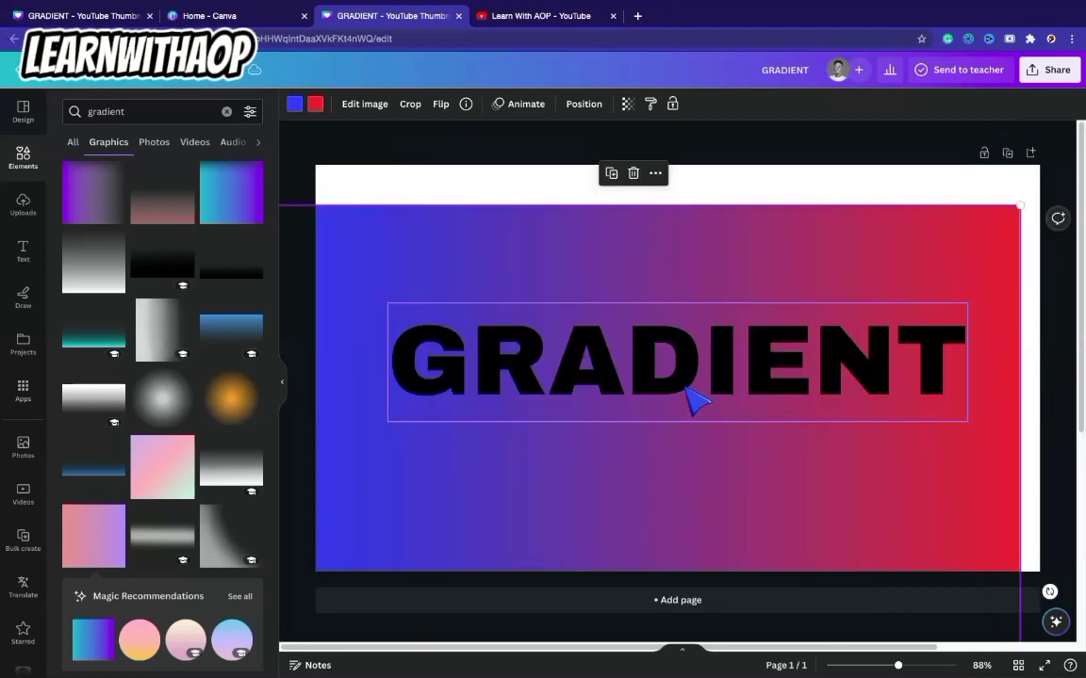
pyautogui.hotkey('ctrl', 'y')
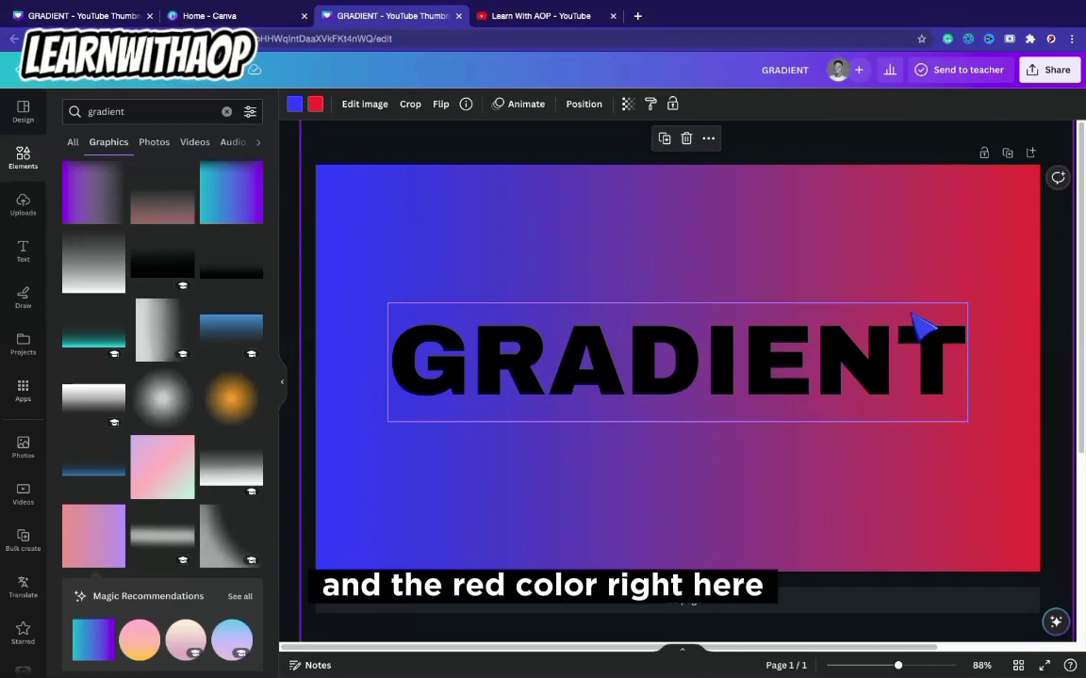
# Change the colour of the GRADIENT text to white.
pyautogui.click(873, 154)
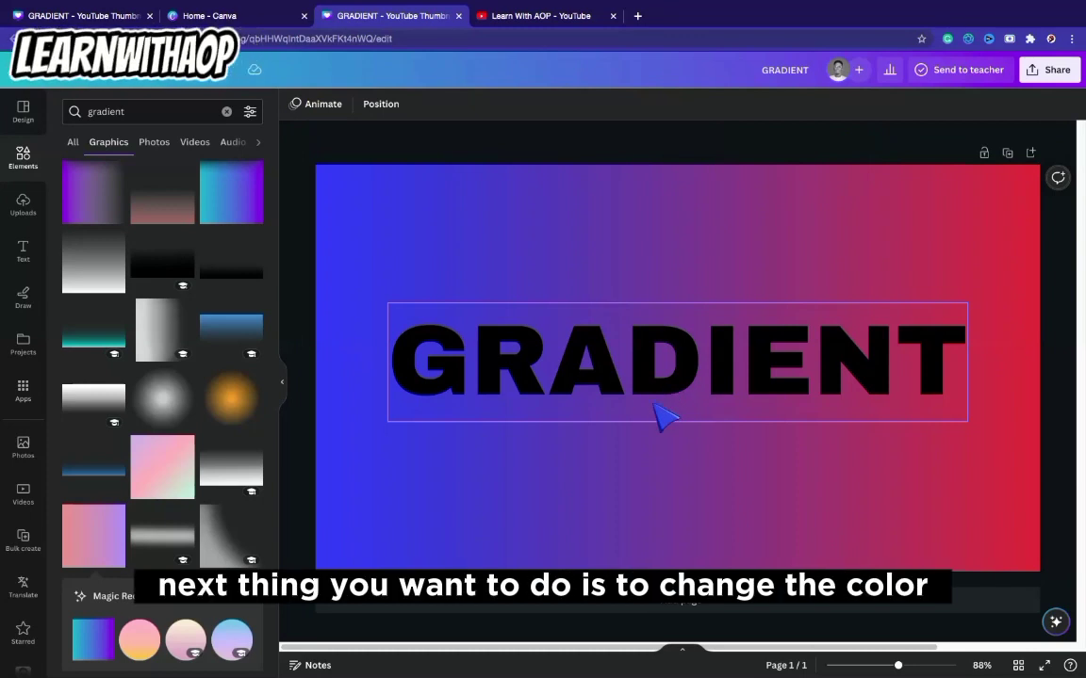
pyautogui.click(775, 373)
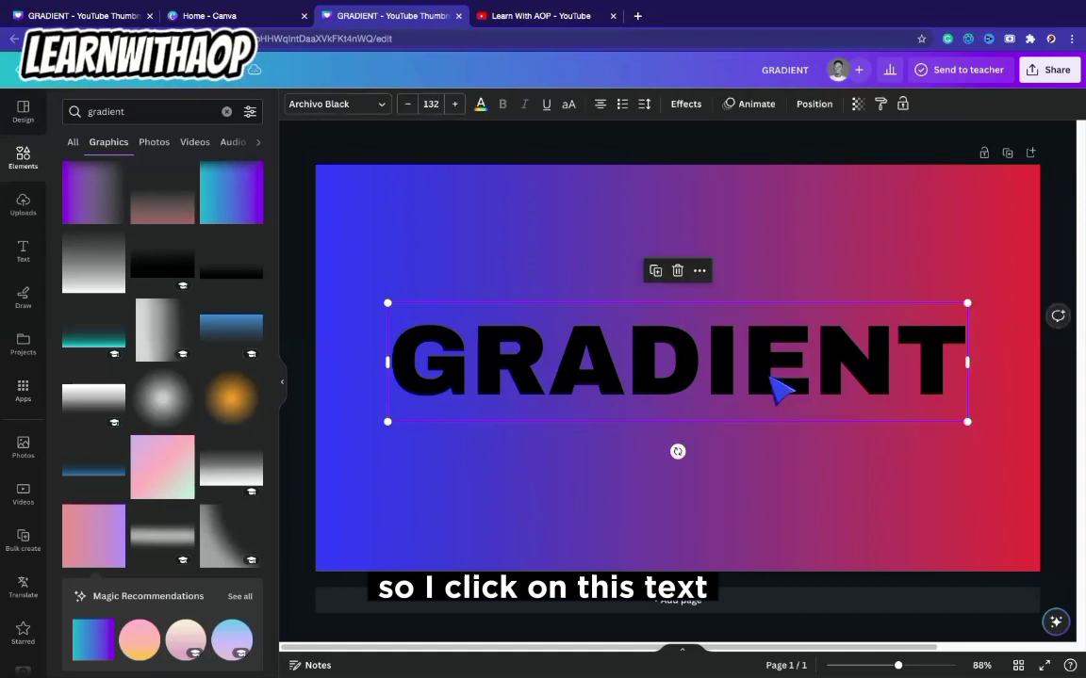
pyautogui.click(483, 107)
pyautogui.click(214, 182)
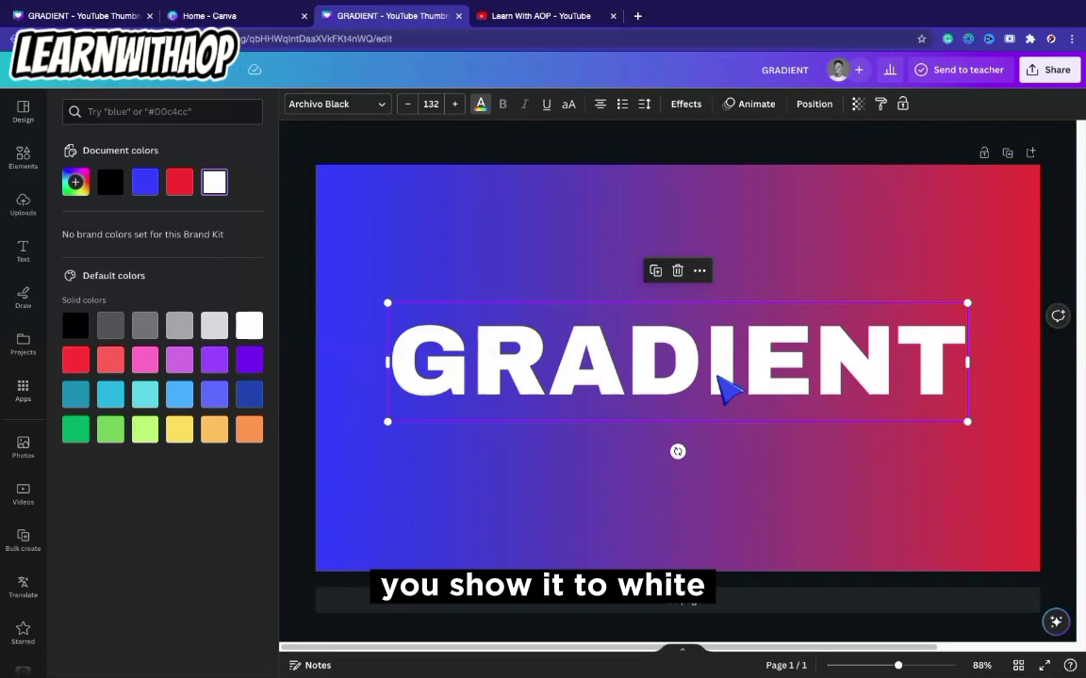
# Set the transparency of the GRADIENT text to 35.
pyautogui.click(858, 105)
pyautogui.moveTo(855, 155); pyautogui.dragTo(787, 156)
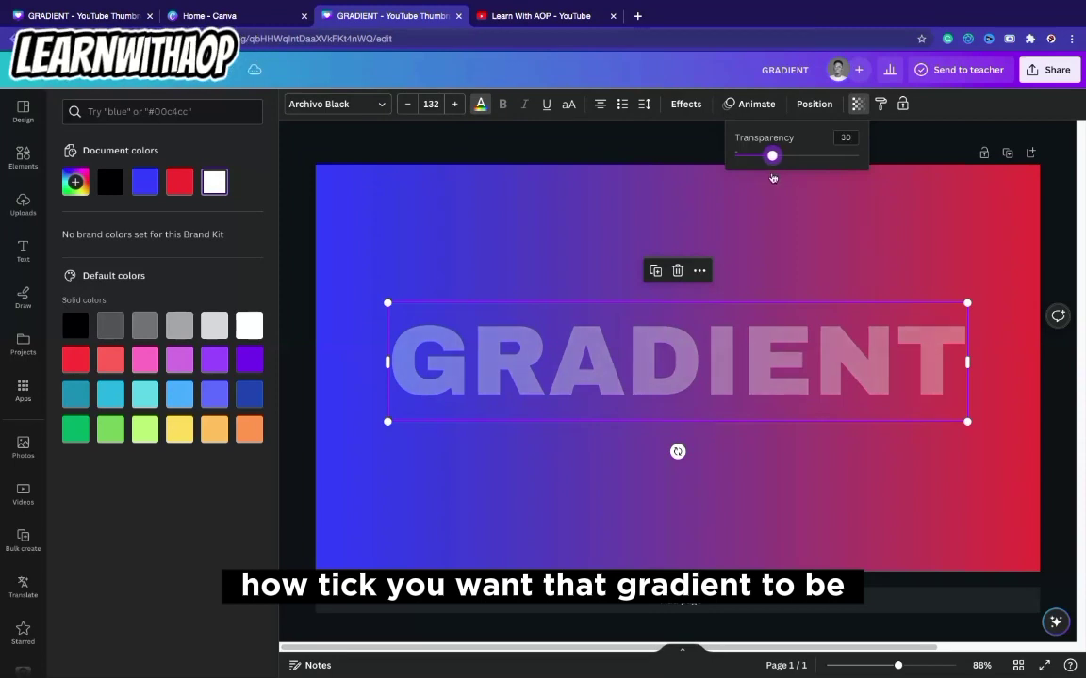
pyautogui.moveTo(772, 177); pyautogui.dragTo(772, 178)
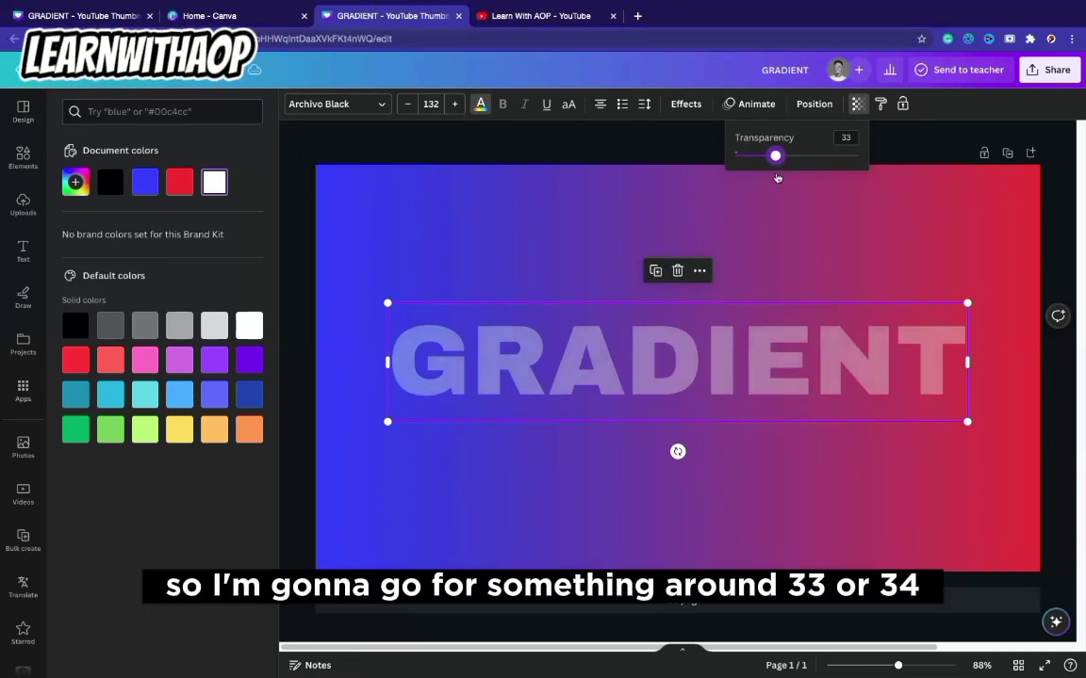
pyautogui.moveTo(777, 159); pyautogui.dragTo(779, 168)
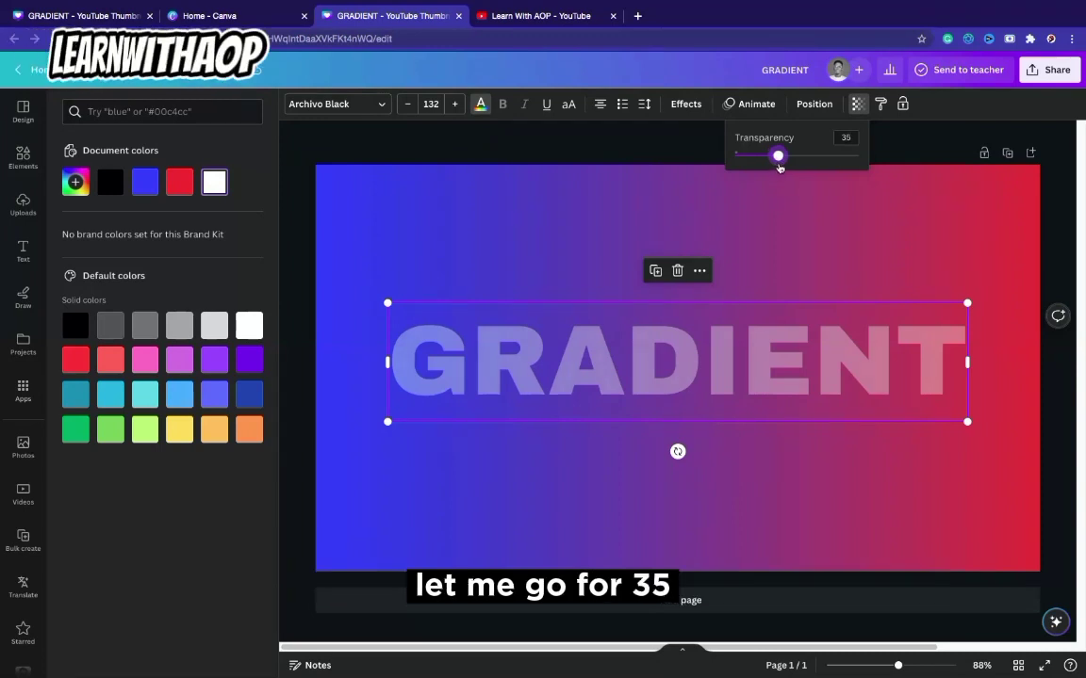
pyautogui.press('Escape')
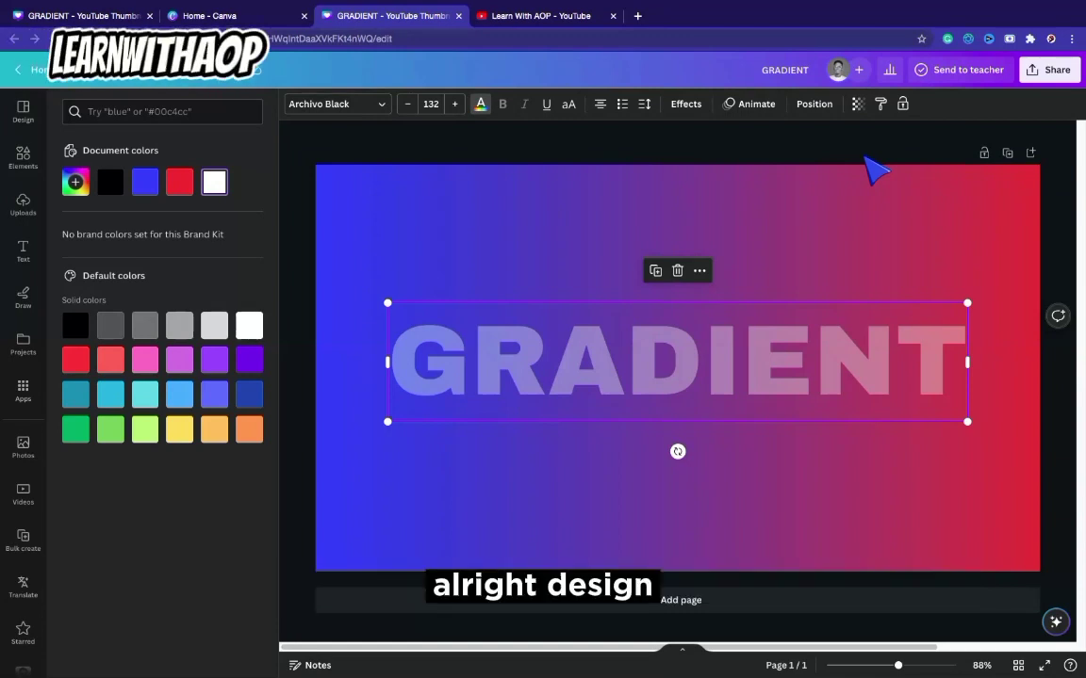
# Download the design as a PNG at size 1 and save it as GRADIENT (1).
pyautogui.click(1049, 70)
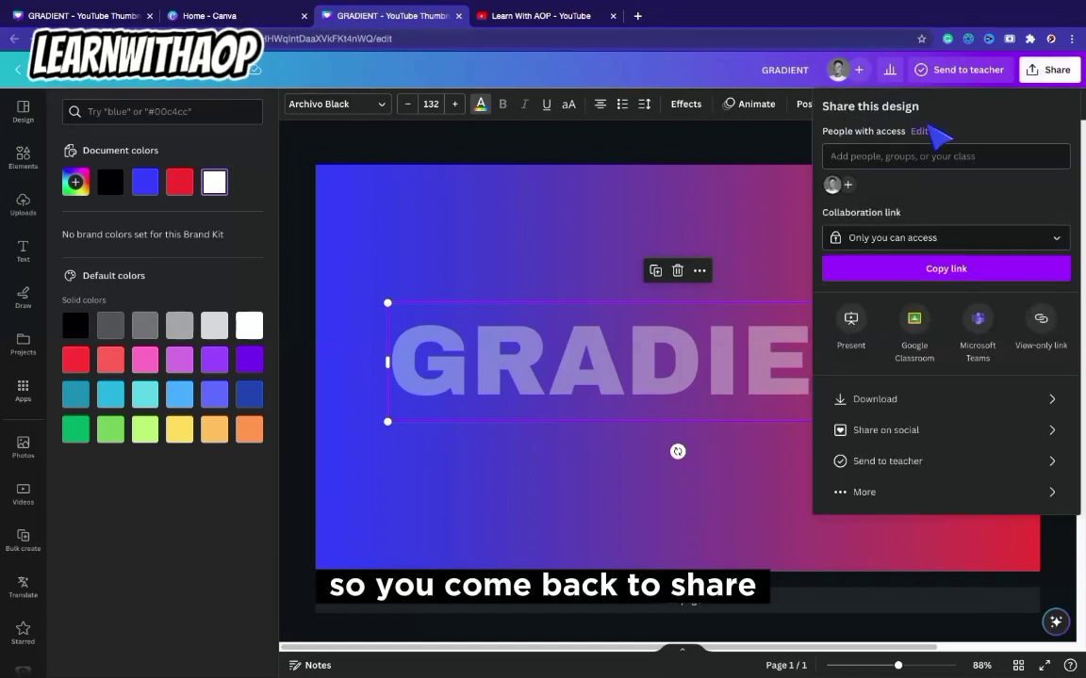
pyautogui.click(886, 399)
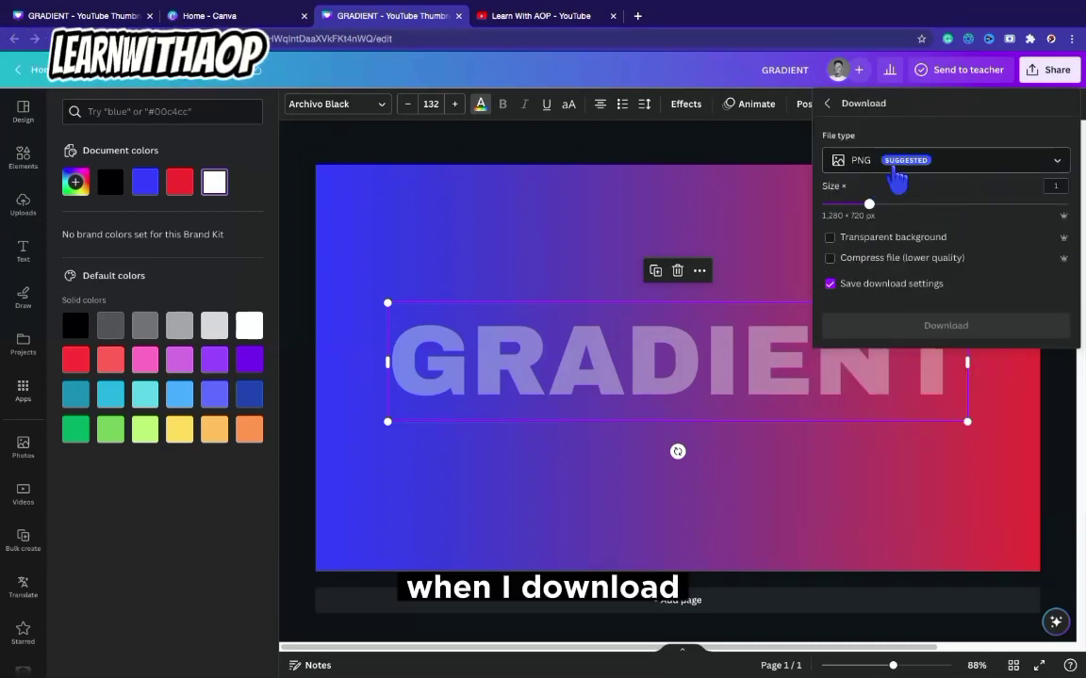
pyautogui.click(926, 167)
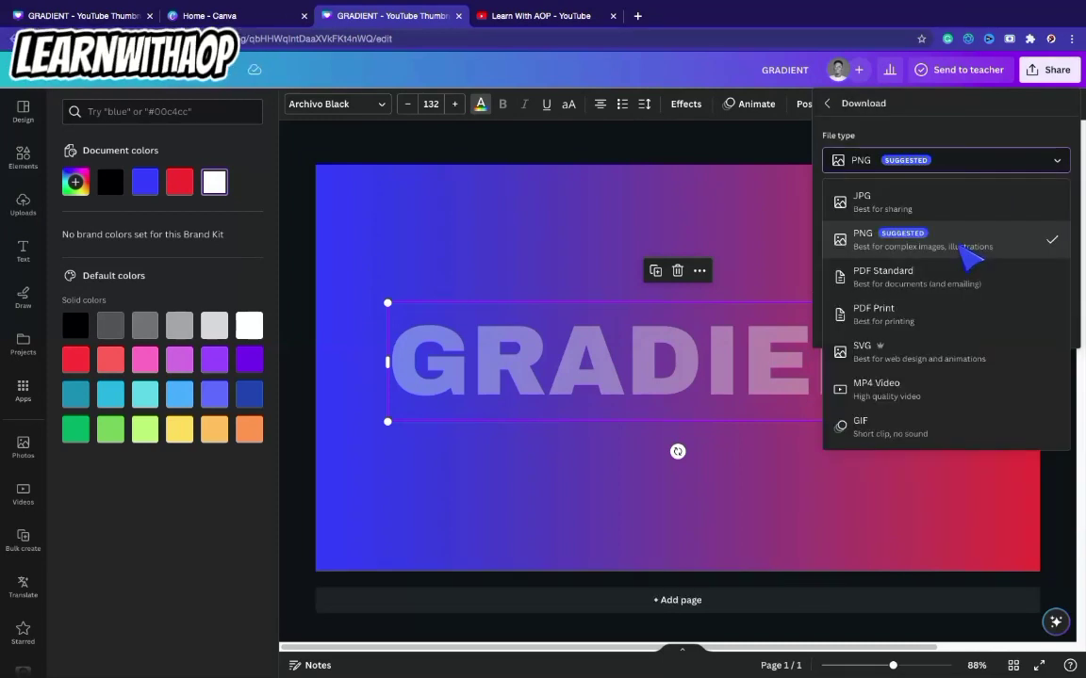
pyautogui.click(963, 249)
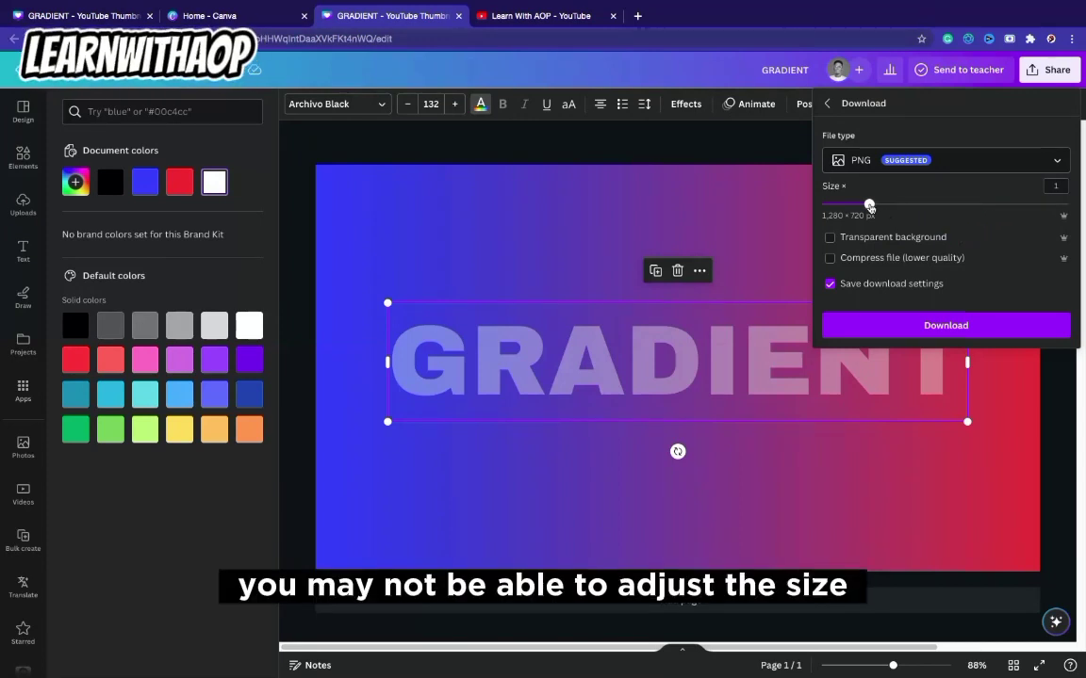
pyautogui.click(956, 329)
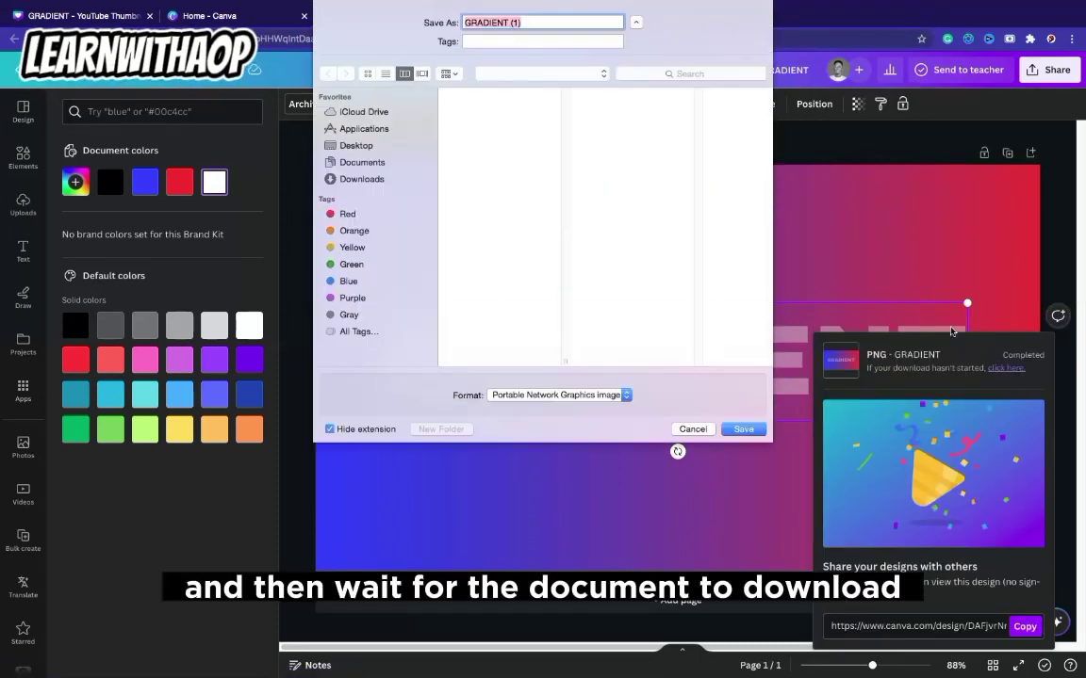
pyautogui.press('Return')
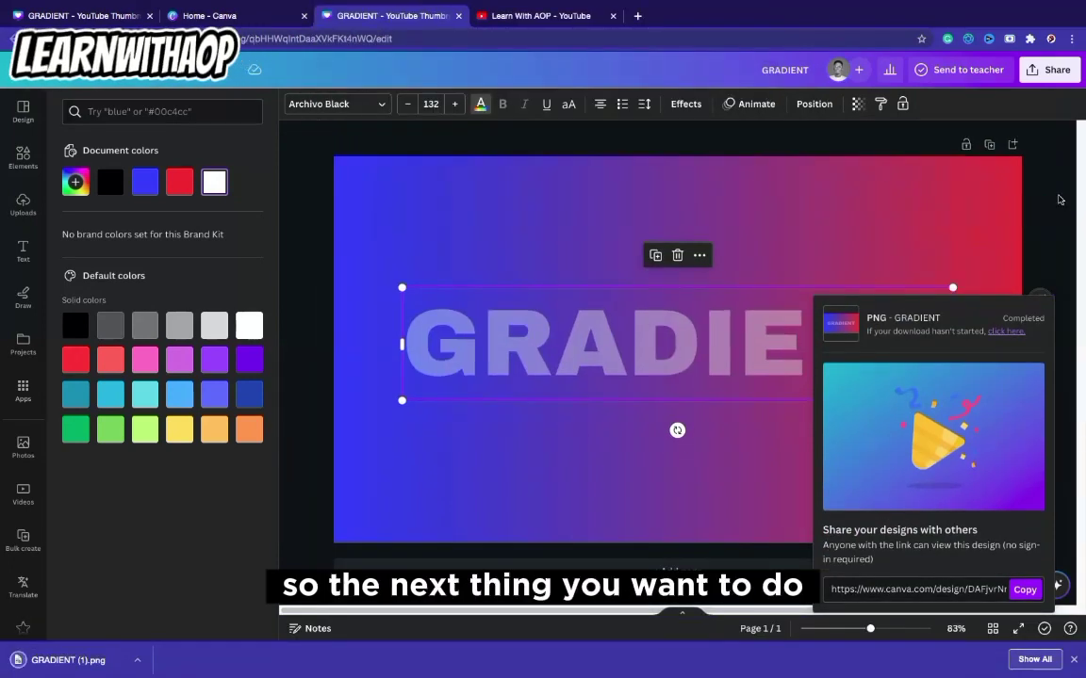
# Duplicate the page and delete the gradient and text from page 1 to leave it blank.
pyautogui.click(1052, 235)
pyautogui.click(743, 245)
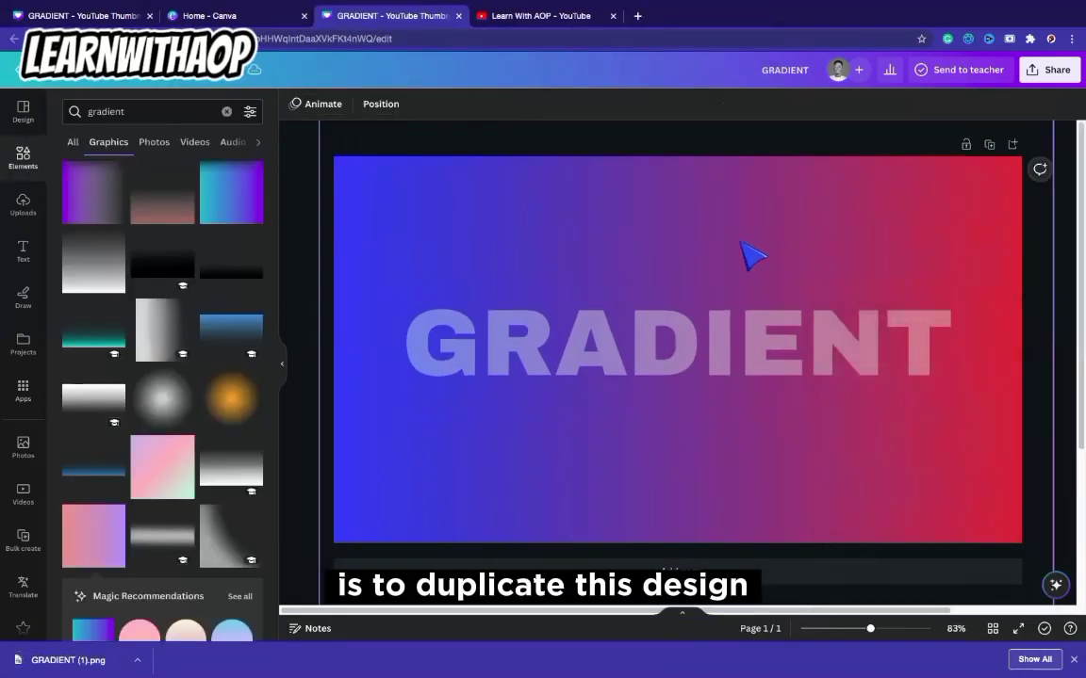
pyautogui.click(989, 146)
pyautogui.scroll(5, 848, 254)
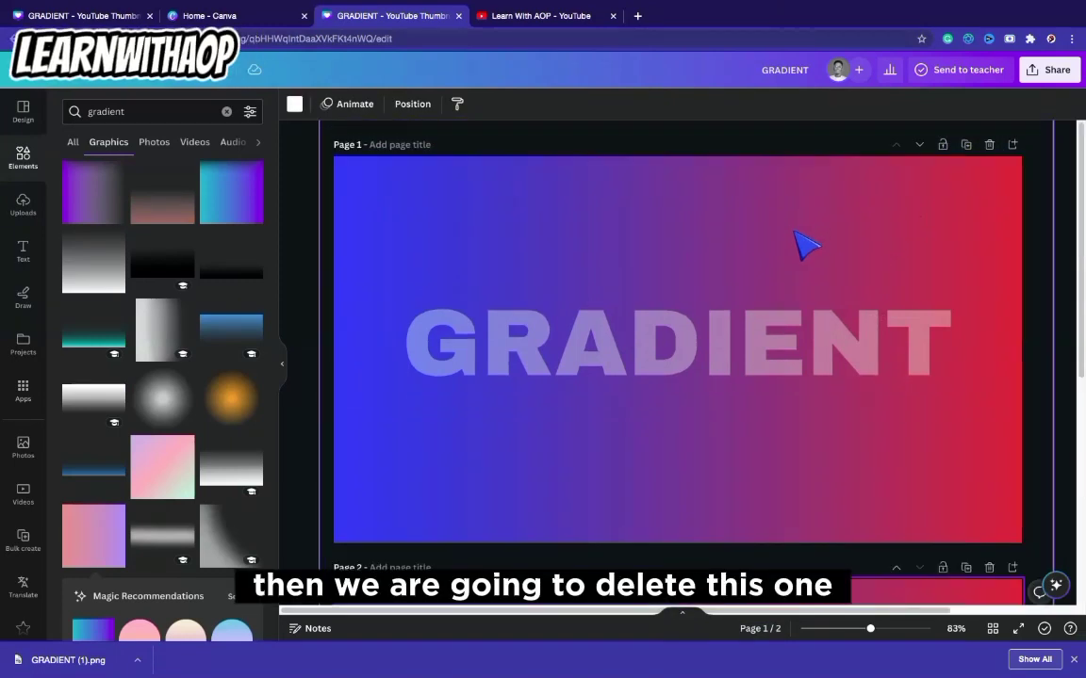
pyautogui.press('Delete')
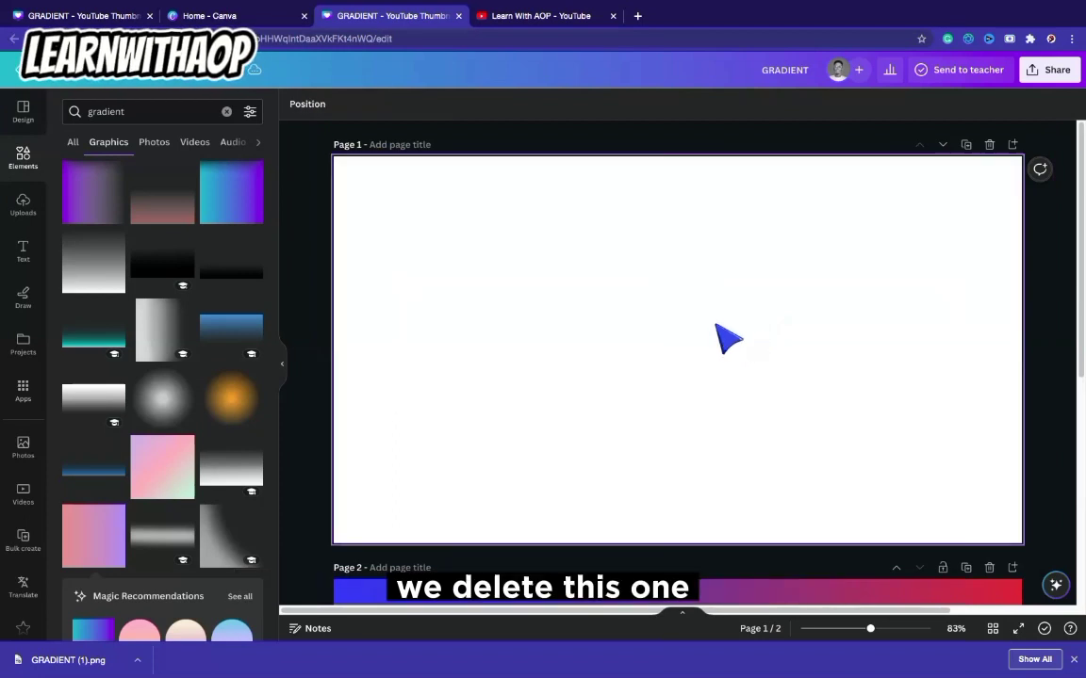
# Upload the downloaded GRADIENT (1).png, add it to page 1, and enlarge it to nearly fill the page.
pyautogui.moveTo(74, 561); pyautogui.dragTo(135, 320)
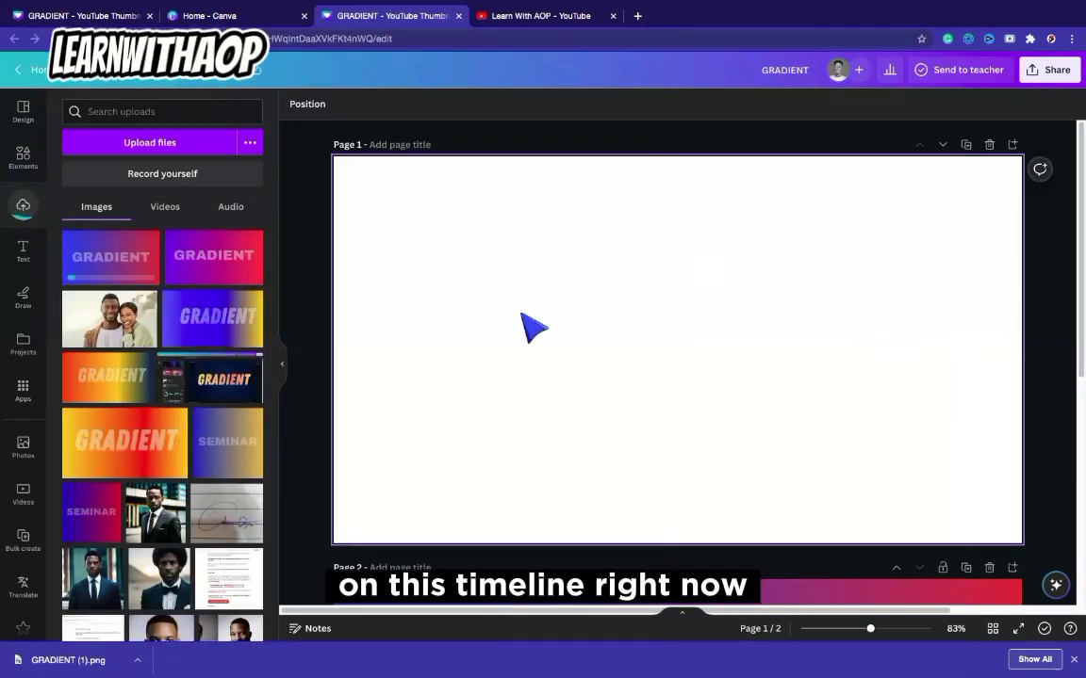
pyautogui.click(116, 252)
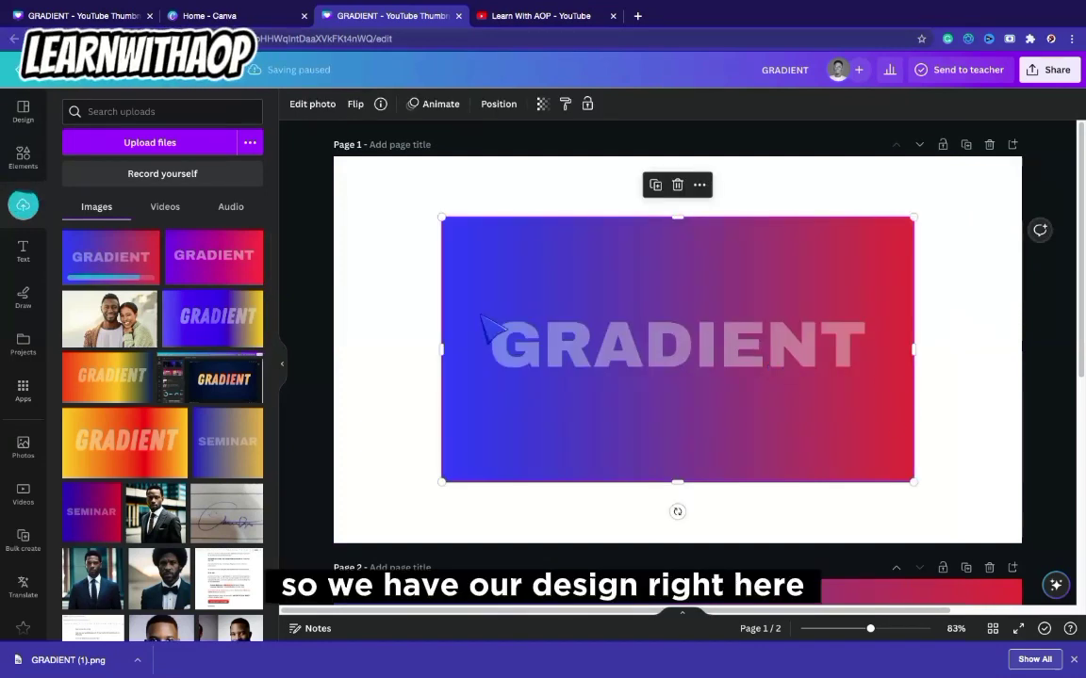
pyautogui.moveTo(441, 482); pyautogui.dragTo(344, 538)
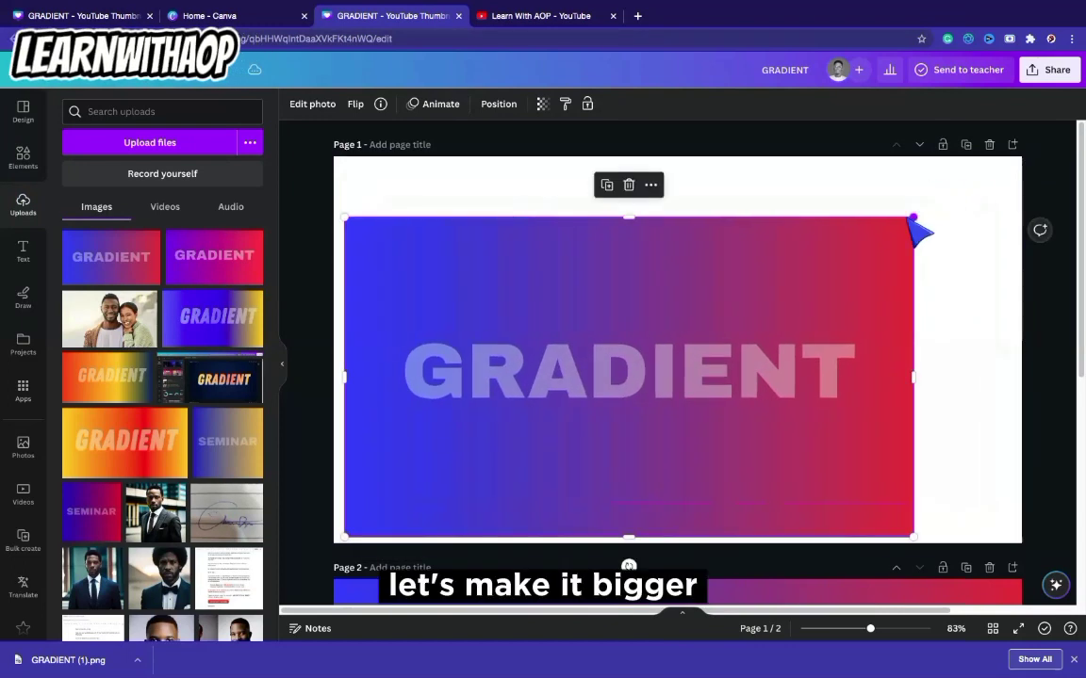
pyautogui.moveTo(913, 217); pyautogui.dragTo(1003, 167)
pyautogui.moveTo(886, 292); pyautogui.dragTo(891, 288)
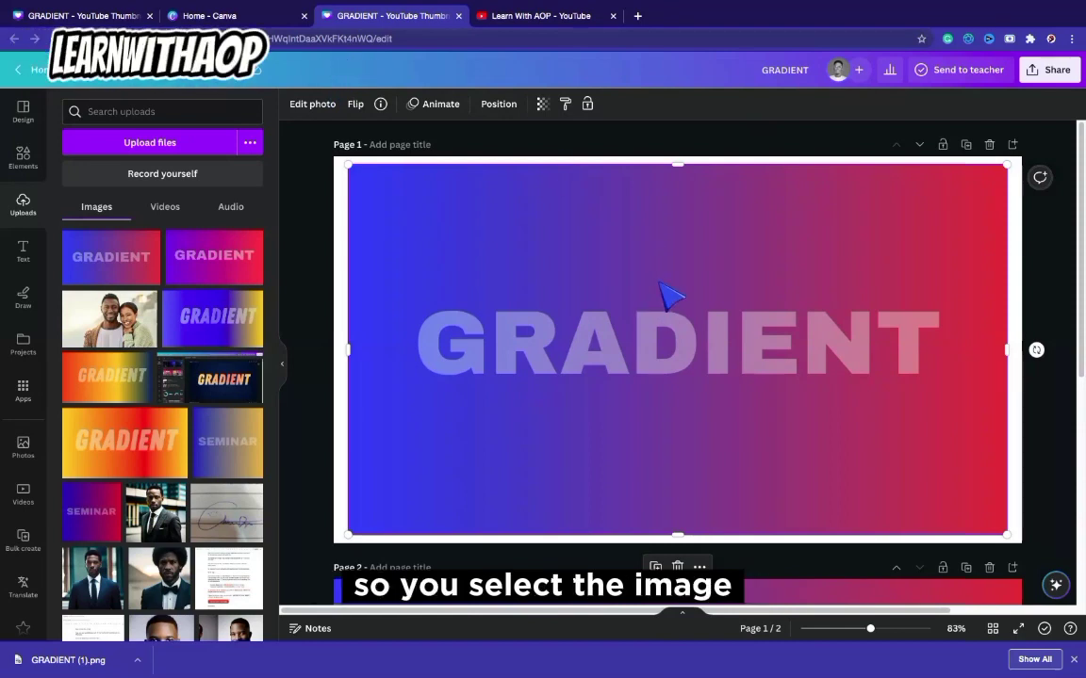
# Remove the background of the GRADIENT image on page 1 with BG Remover.
pyautogui.click(314, 106)
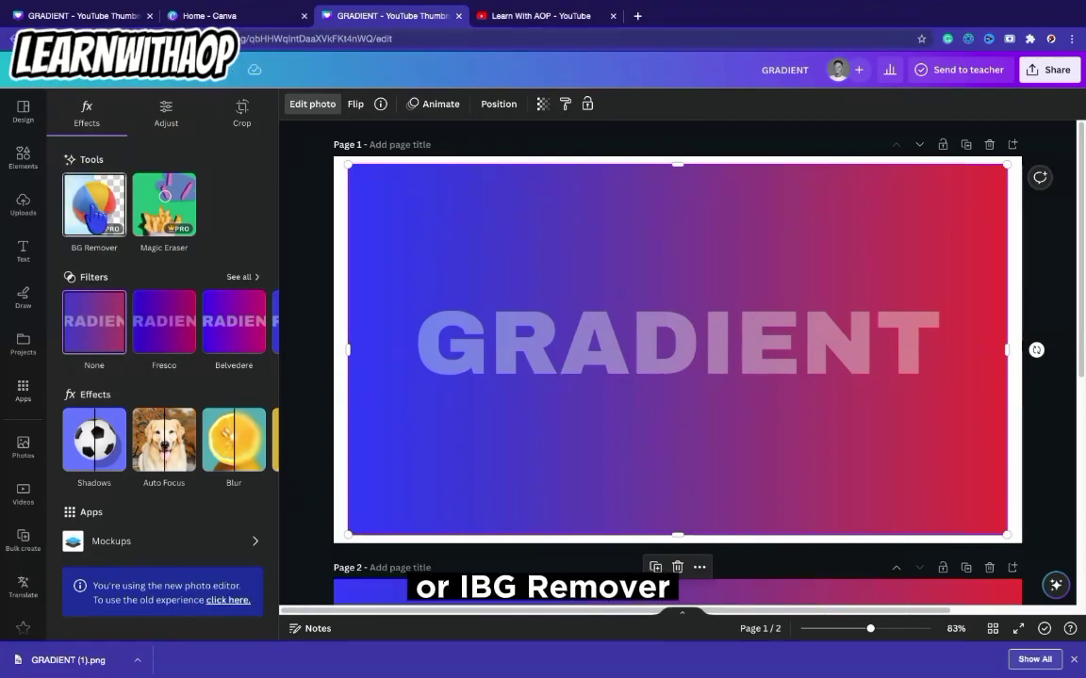
pyautogui.click(98, 215)
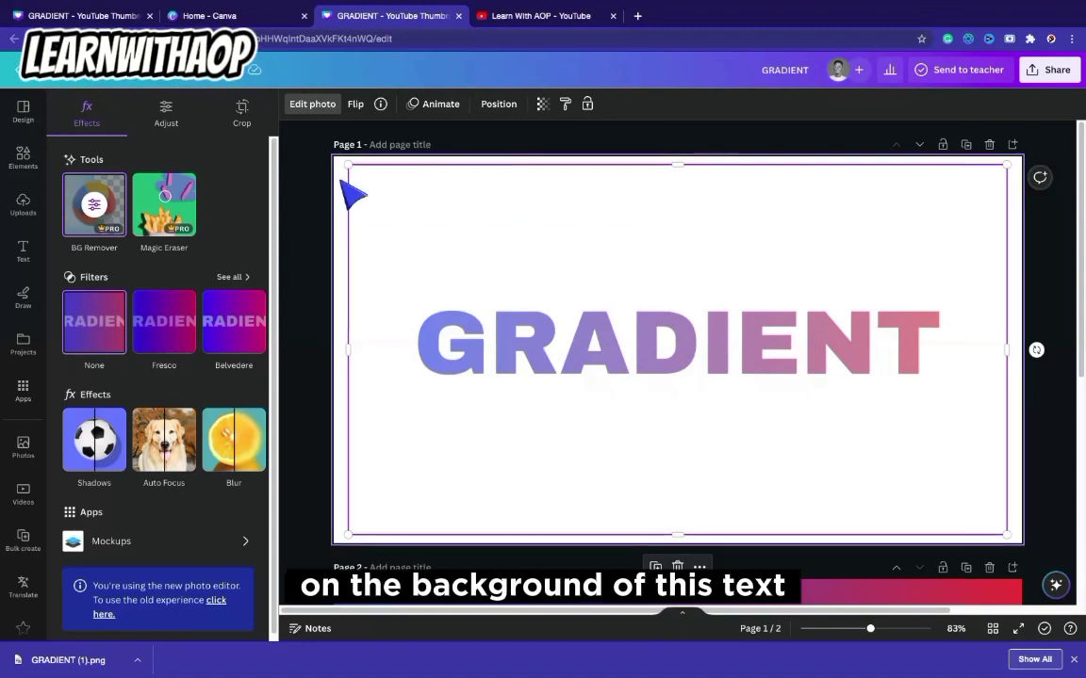
# Set the background color of page 1 to solid black behind the GRADIENT text image.
pyautogui.click(344, 179)
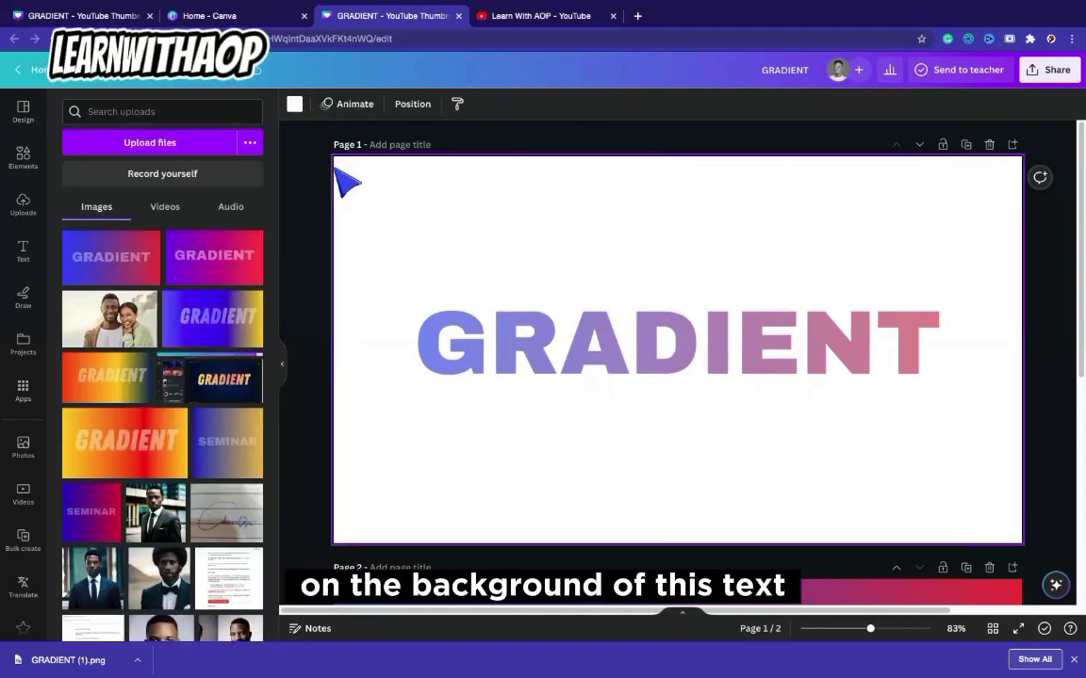
pyautogui.click(294, 103)
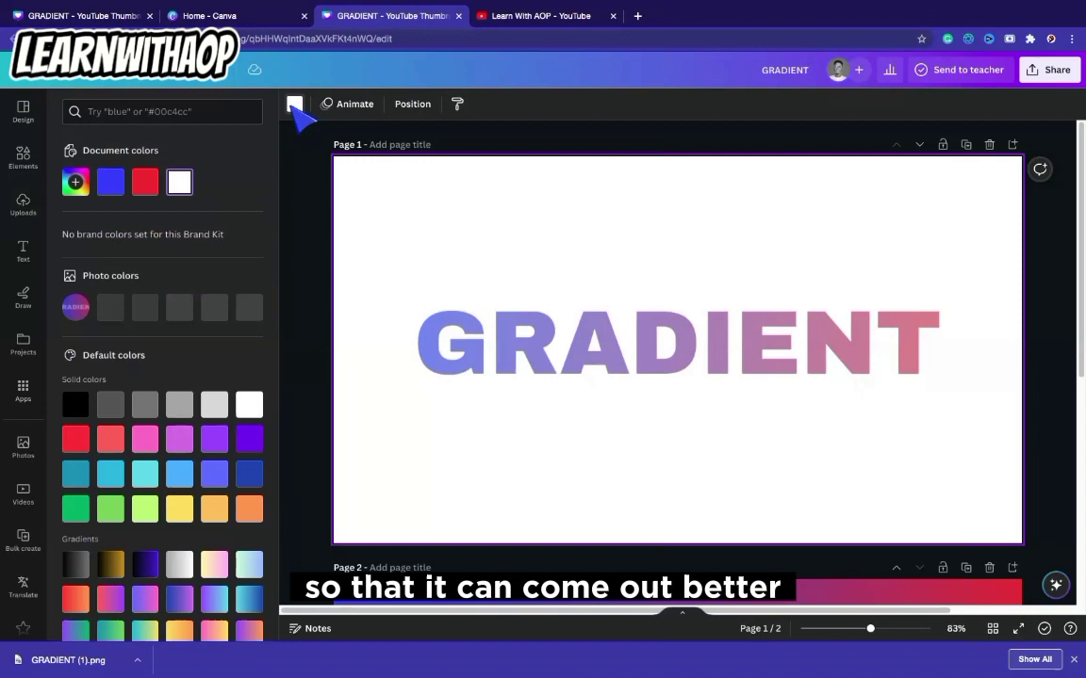
pyautogui.click(76, 406)
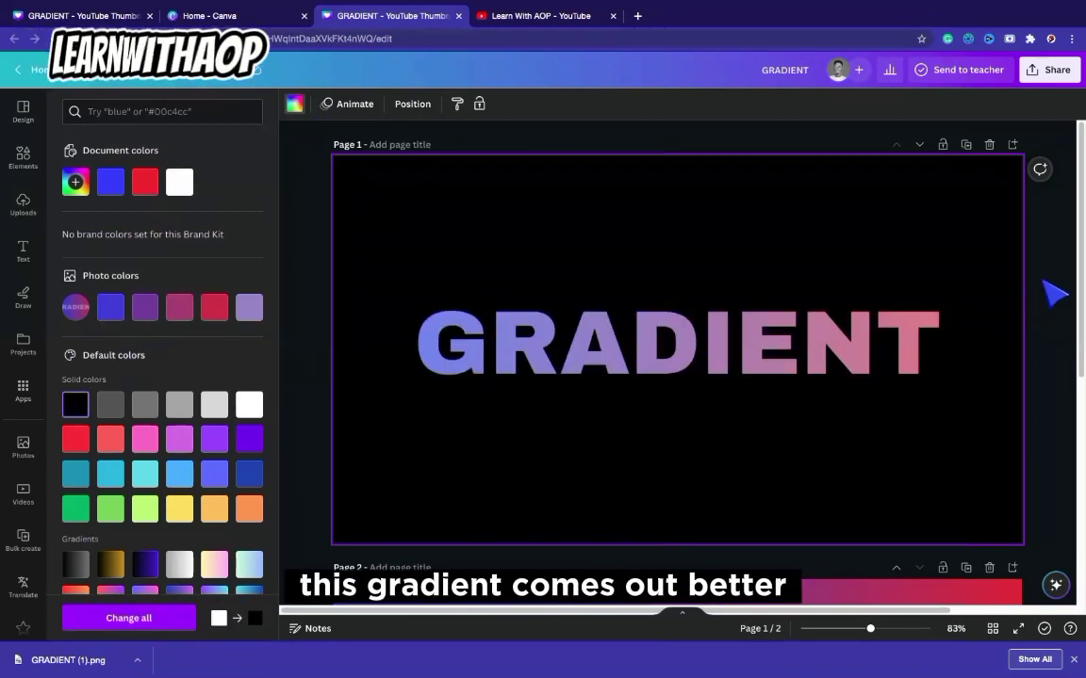
pyautogui.click(723, 343)
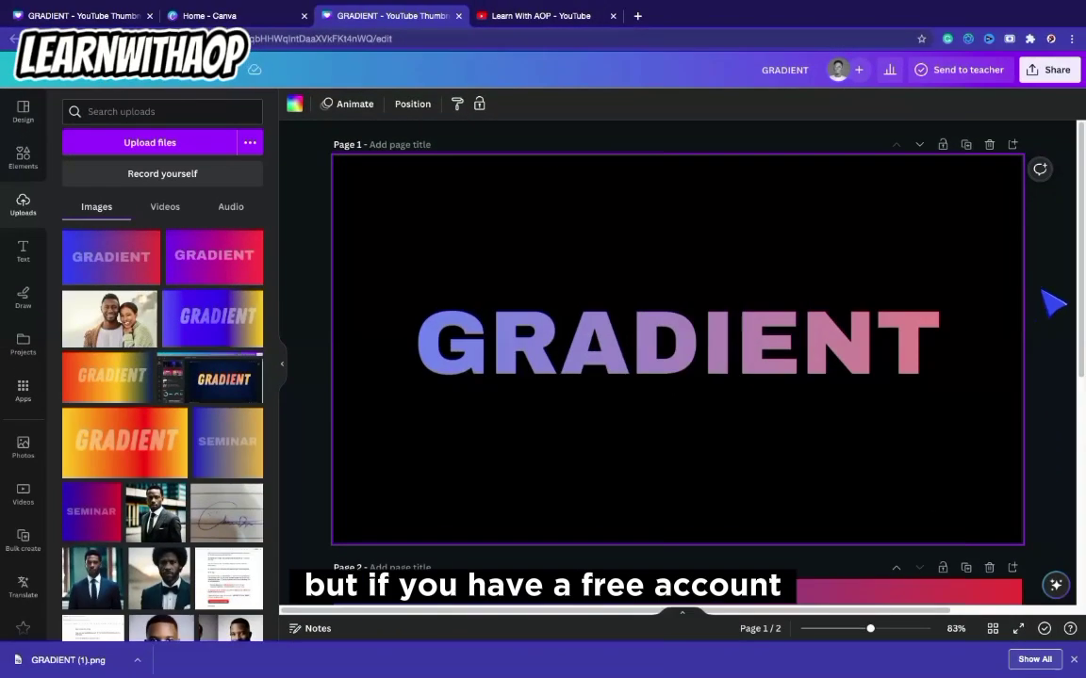
pyautogui.click(1053, 302)
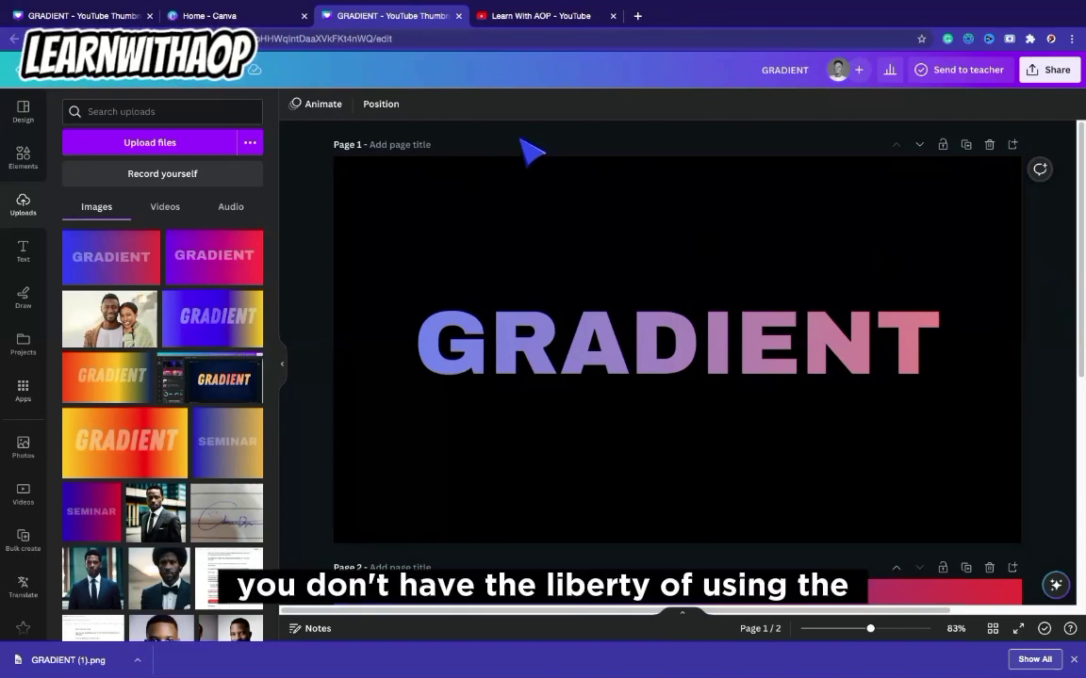
pyautogui.click(565, 281)
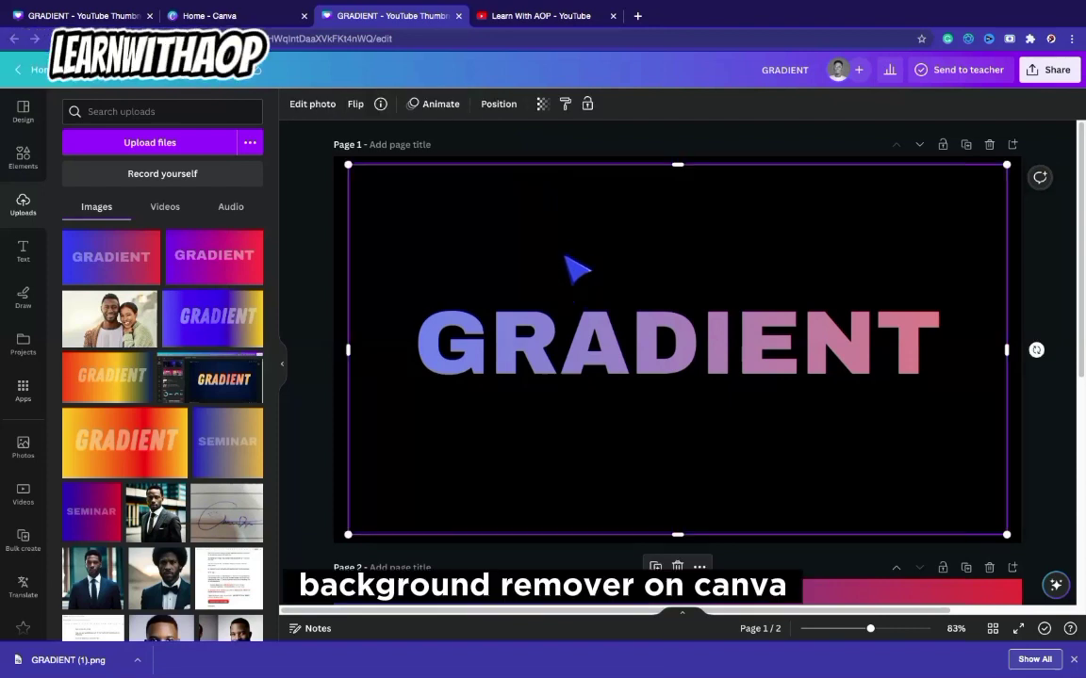
pyautogui.click(1046, 292)
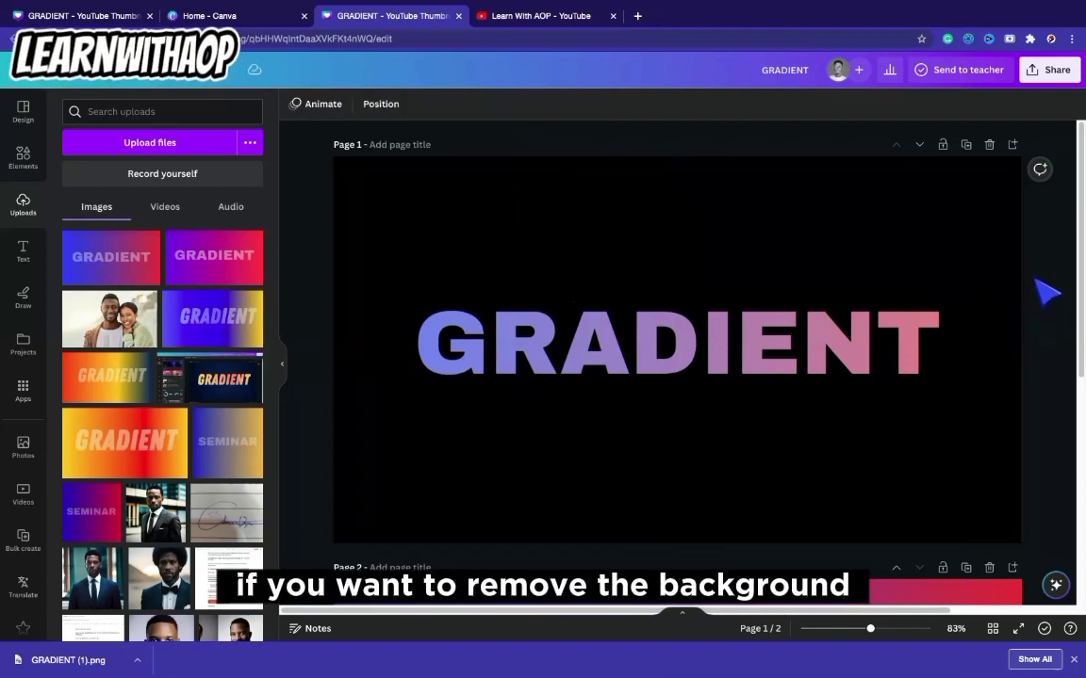
# Open remove.bg in a new browser tab and upload GRADIENT (1).png there to remove its background.
pyautogui.click(638, 17)
pyautogui.write('REM')
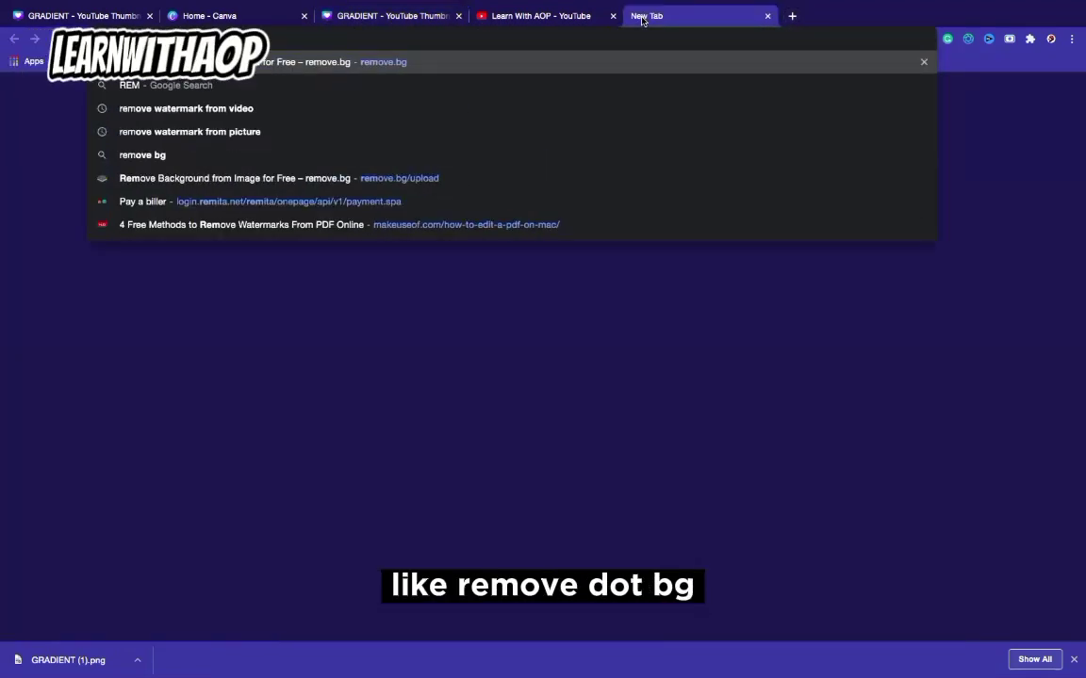
pyautogui.click(538, 63)
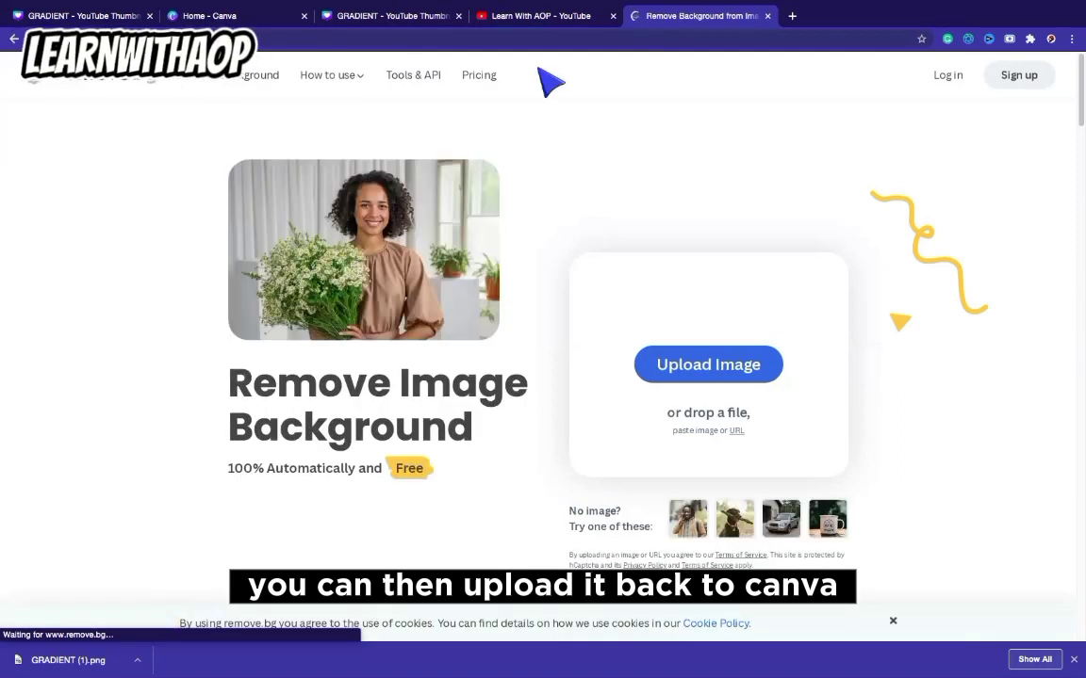
pyautogui.moveTo(75, 659); pyautogui.dragTo(861, 376)
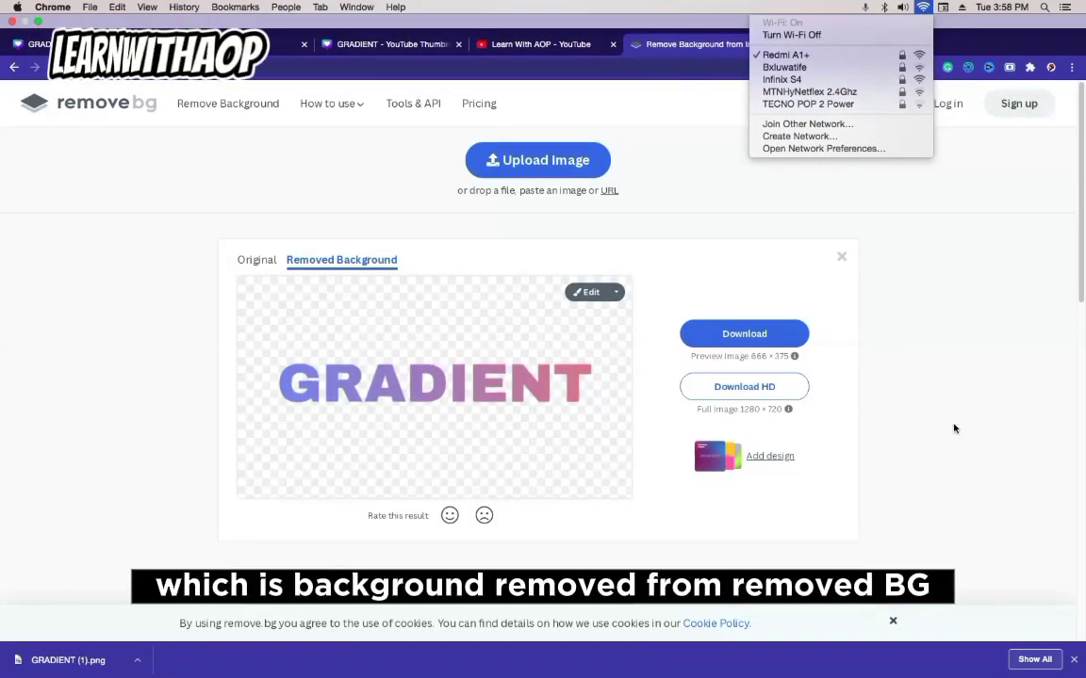
pyautogui.click(989, 302)
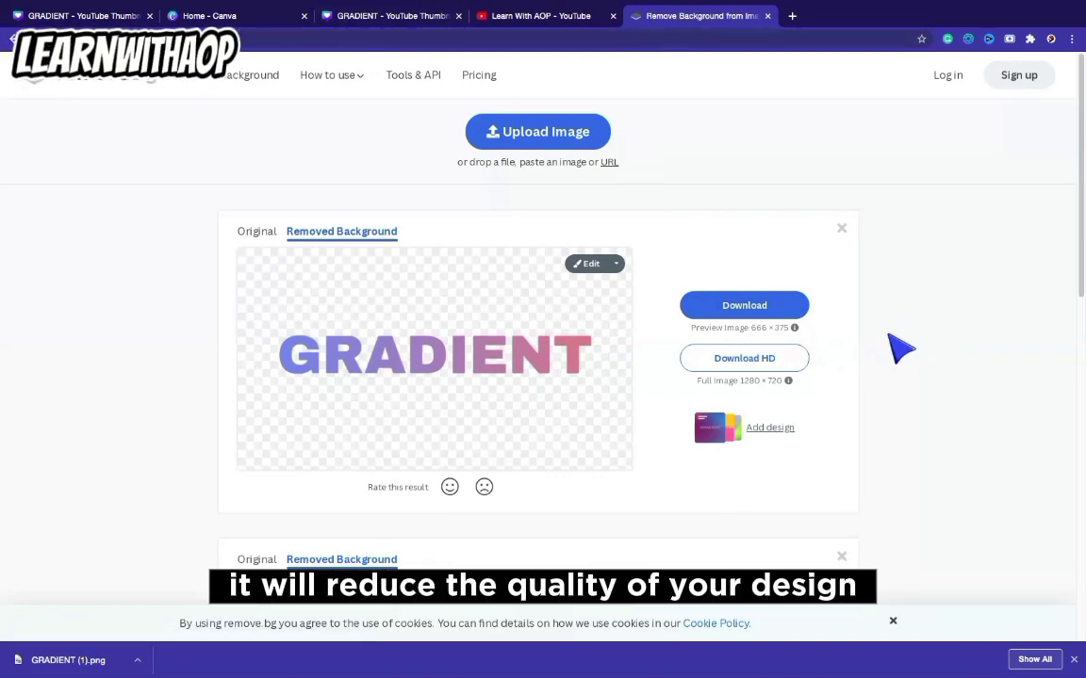
# Switch back to the Canva design, search the elements for ALPHABETS and show all matching frames.
pyautogui.click(381, 16)
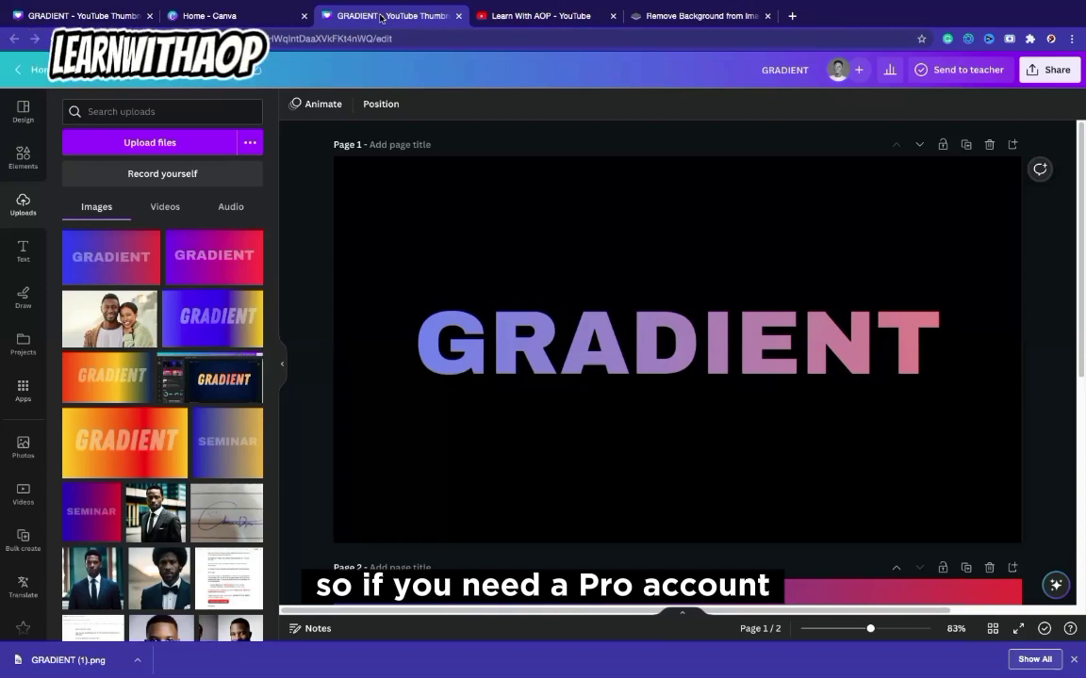
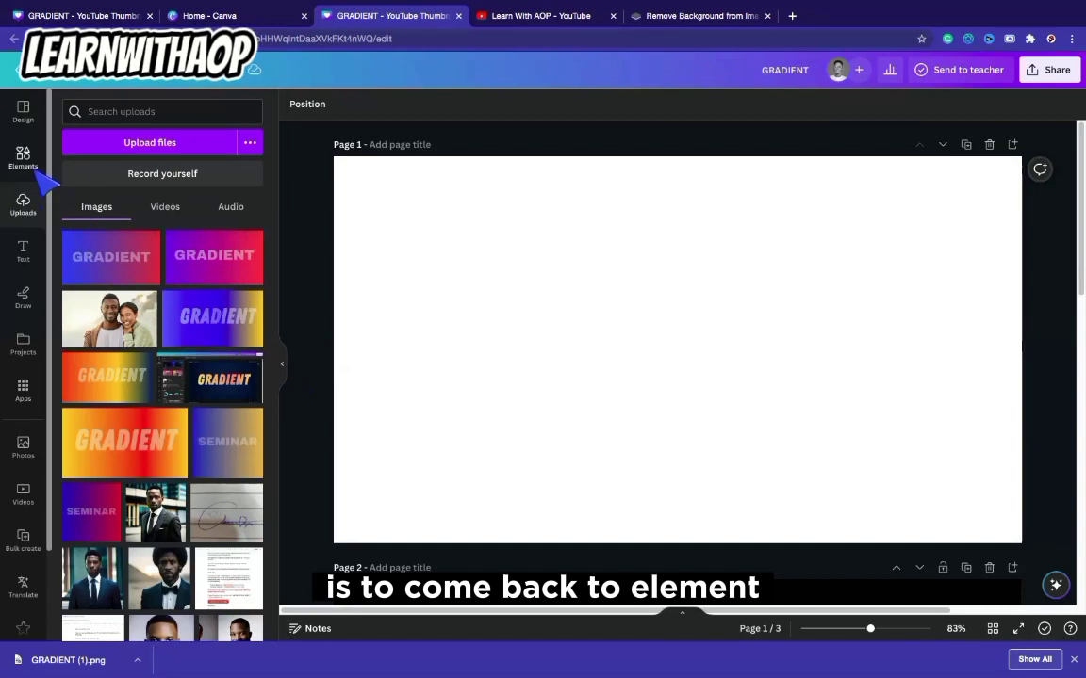
pyautogui.click(30, 160)
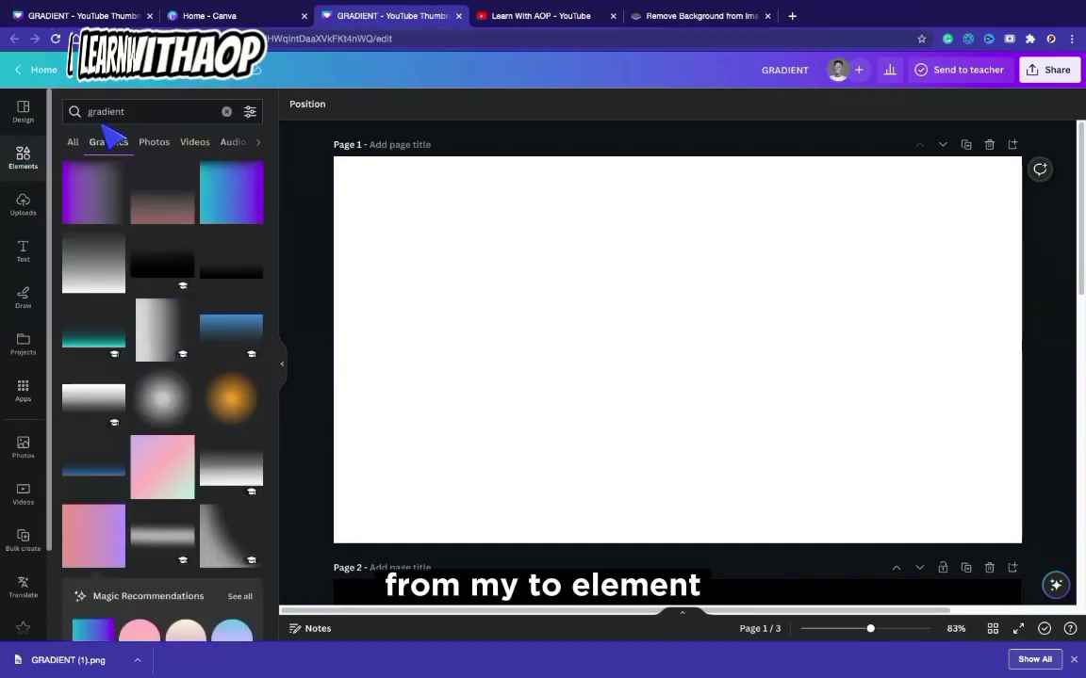
pyautogui.click(158, 113)
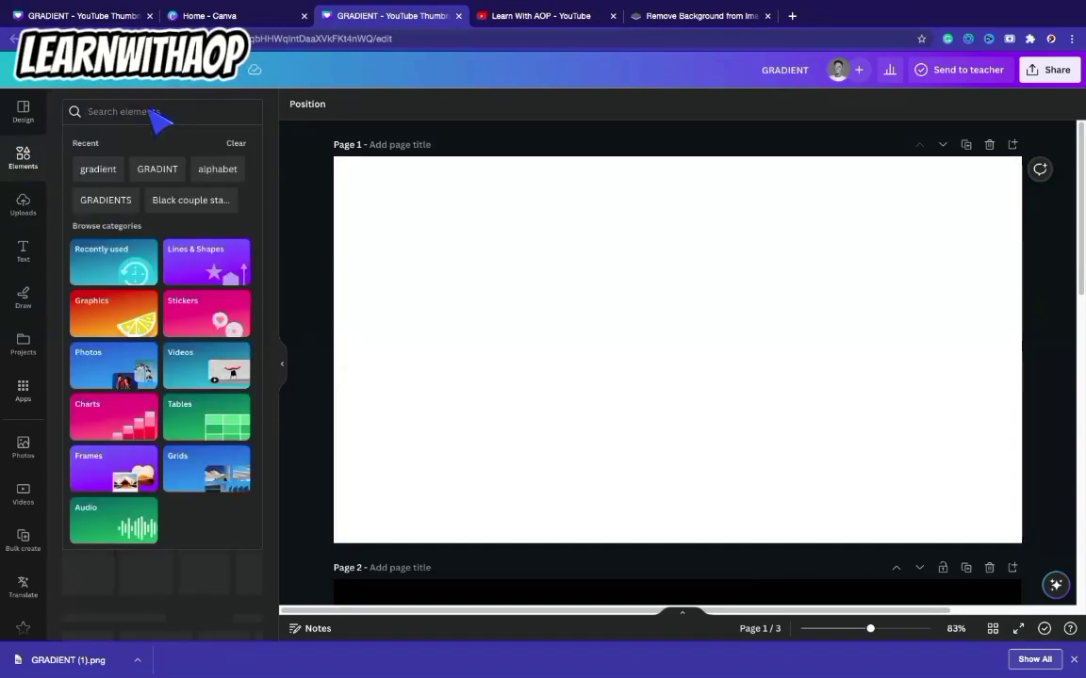
pyautogui.write('ALPHABETS')
pyautogui.press('Return')
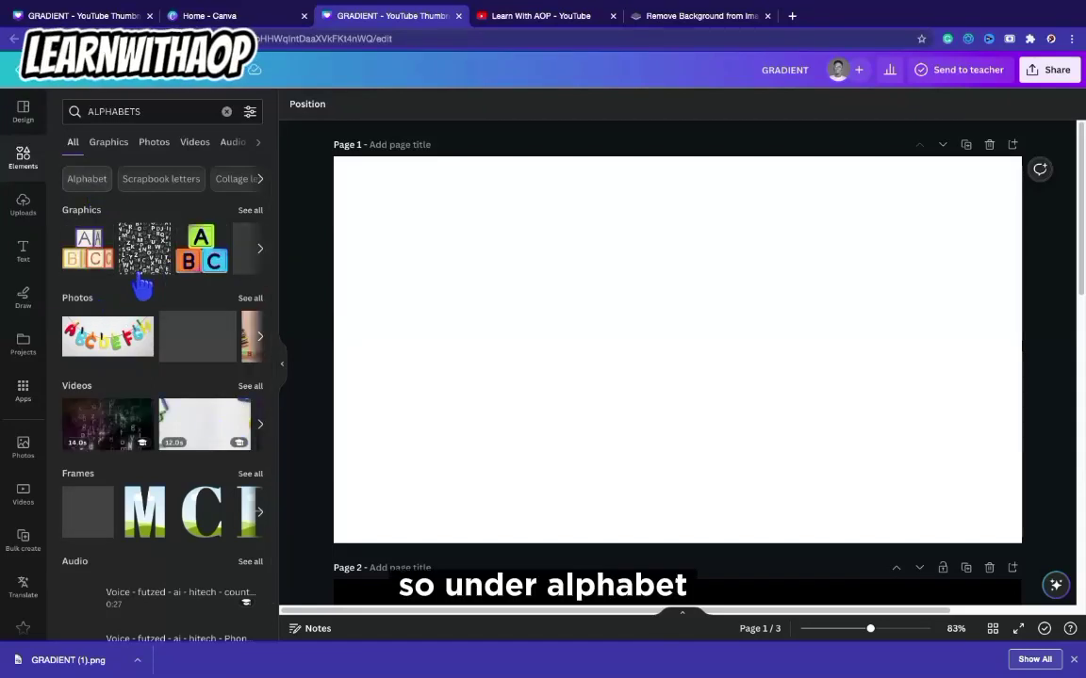
pyautogui.click(250, 475)
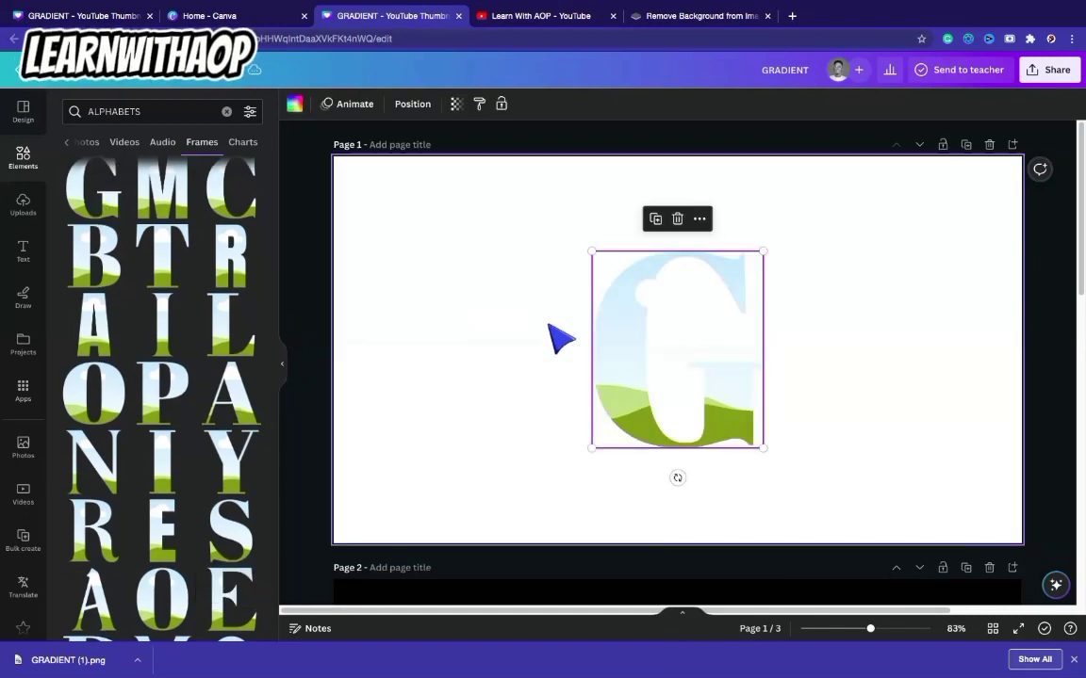
# Shrink the G letter frame near the left edge of page 1 and add a matching-height R frame beside it.
pyautogui.moveTo(762, 252); pyautogui.dragTo(441, 370)
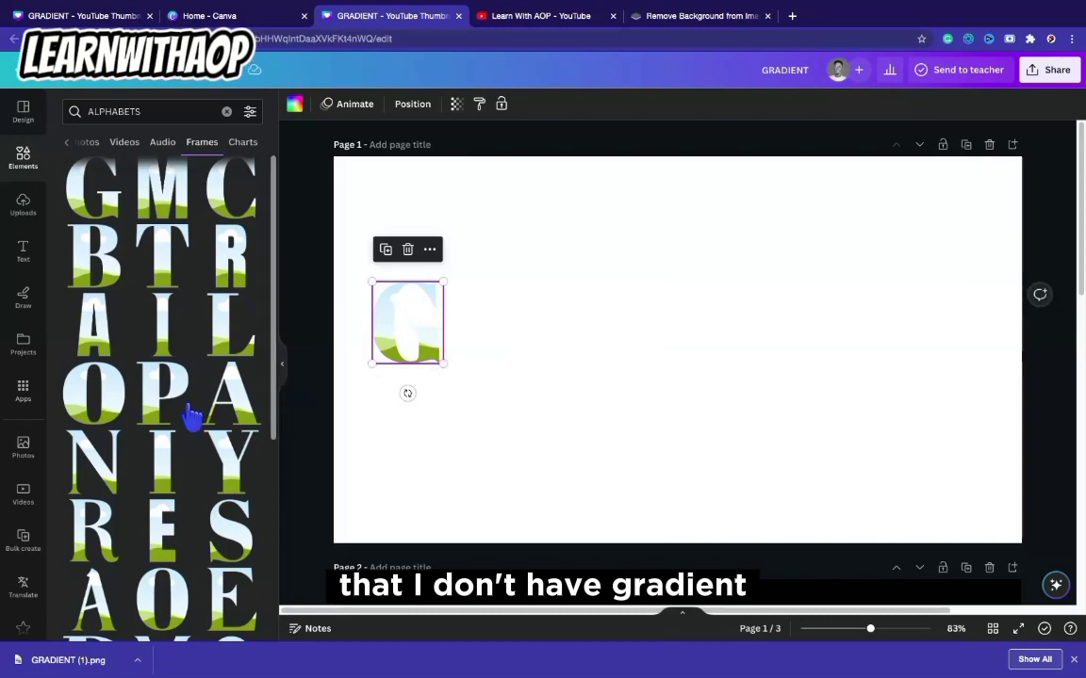
pyautogui.click(101, 545)
pyautogui.moveTo(754, 251); pyautogui.dragTo(504, 364)
pyautogui.moveTo(474, 320); pyautogui.dragTo(498, 316)
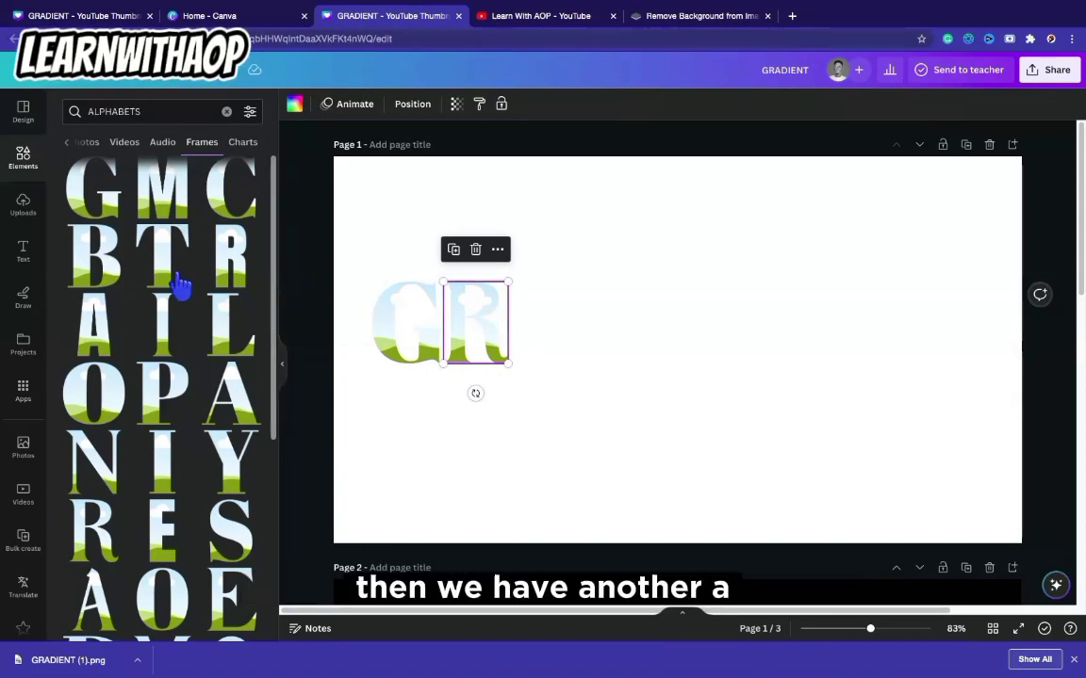
# Add A and D letter frames in the same font and scale them to continue the word after GR.
pyautogui.click(238, 407)
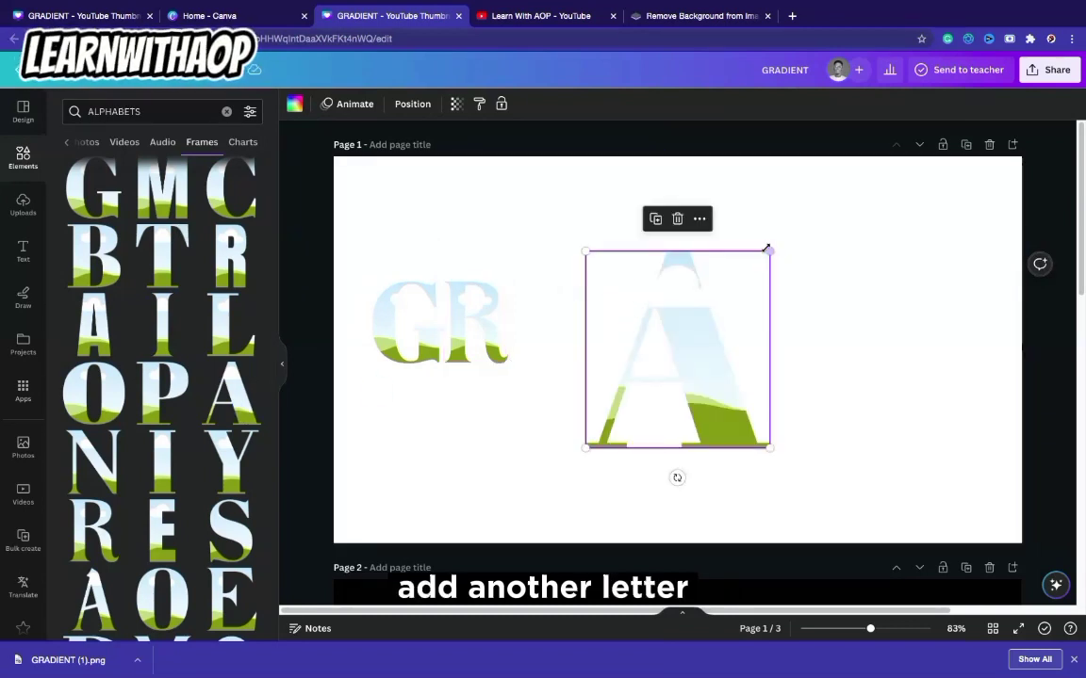
pyautogui.moveTo(770, 252); pyautogui.dragTo(518, 374)
pyautogui.moveTo(528, 300); pyautogui.dragTo(542, 303)
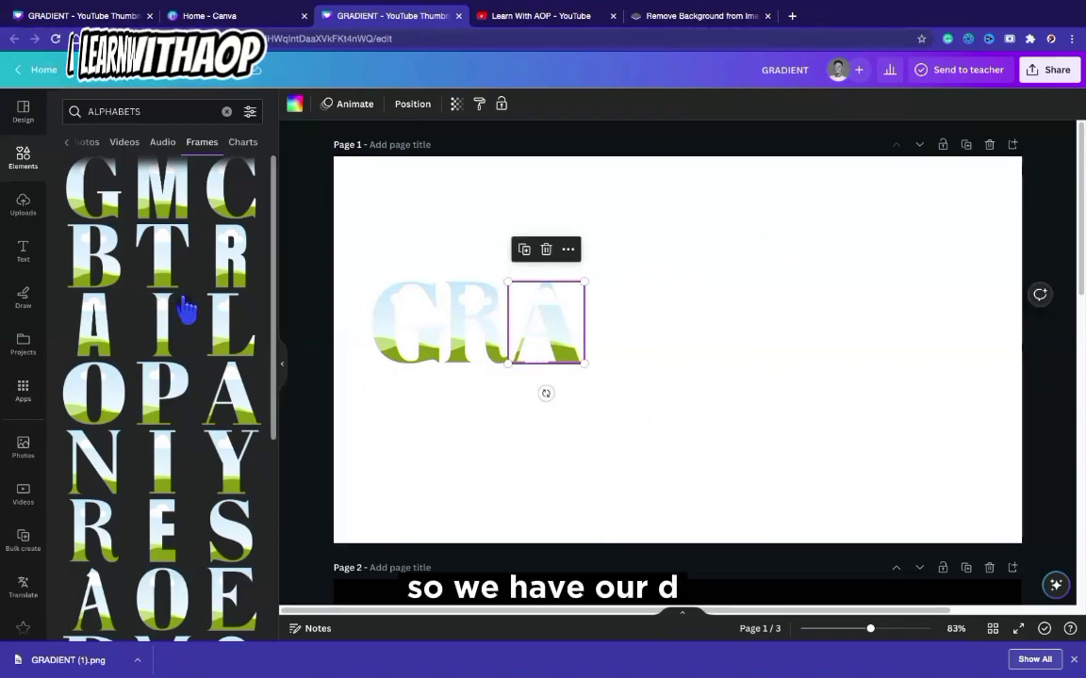
pyautogui.scroll(-2, 202, 504)
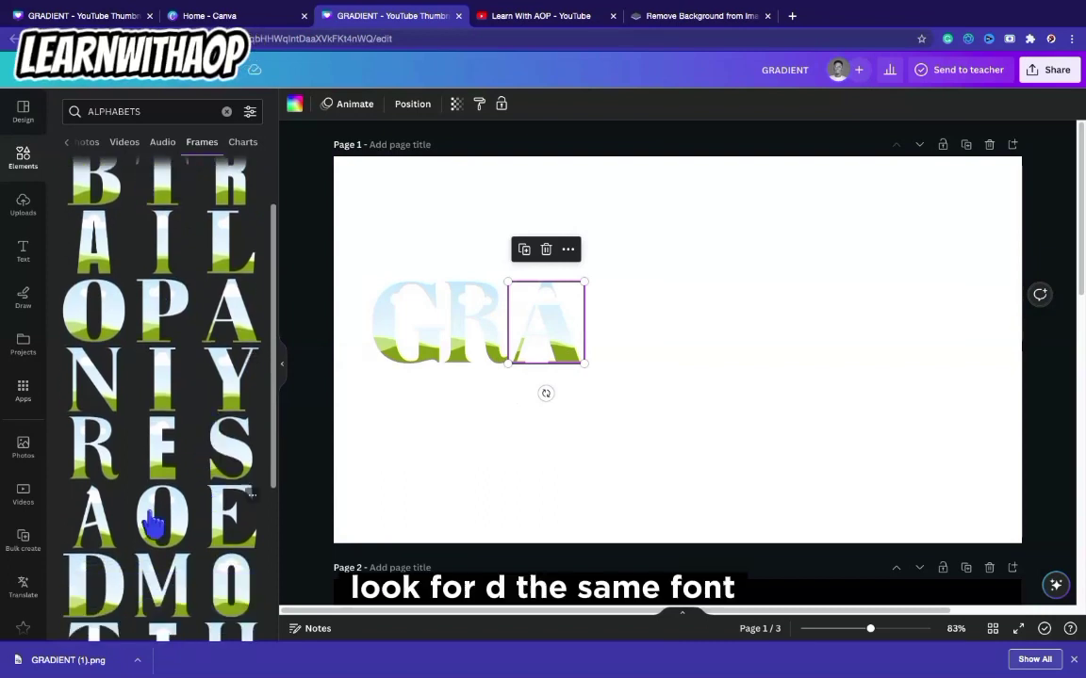
pyautogui.click(101, 589)
pyautogui.moveTo(771, 250); pyautogui.dragTo(666, 362)
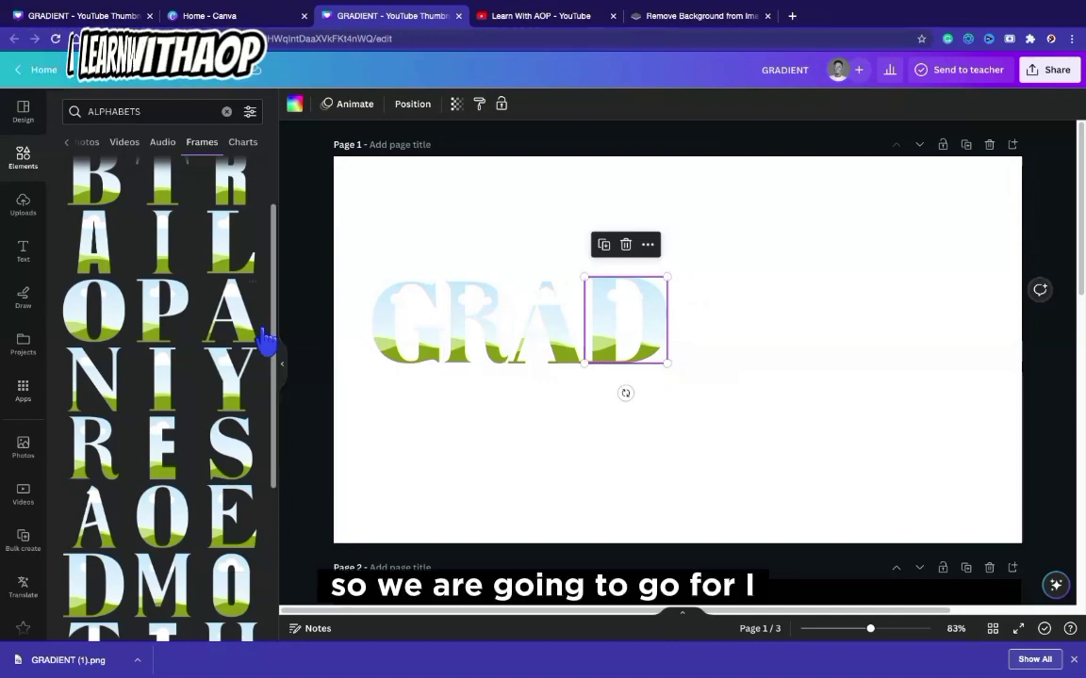
# Add an I letter frame, scale it to the height of the D and align it directly after the D.
pyautogui.scroll(2, 188, 350)
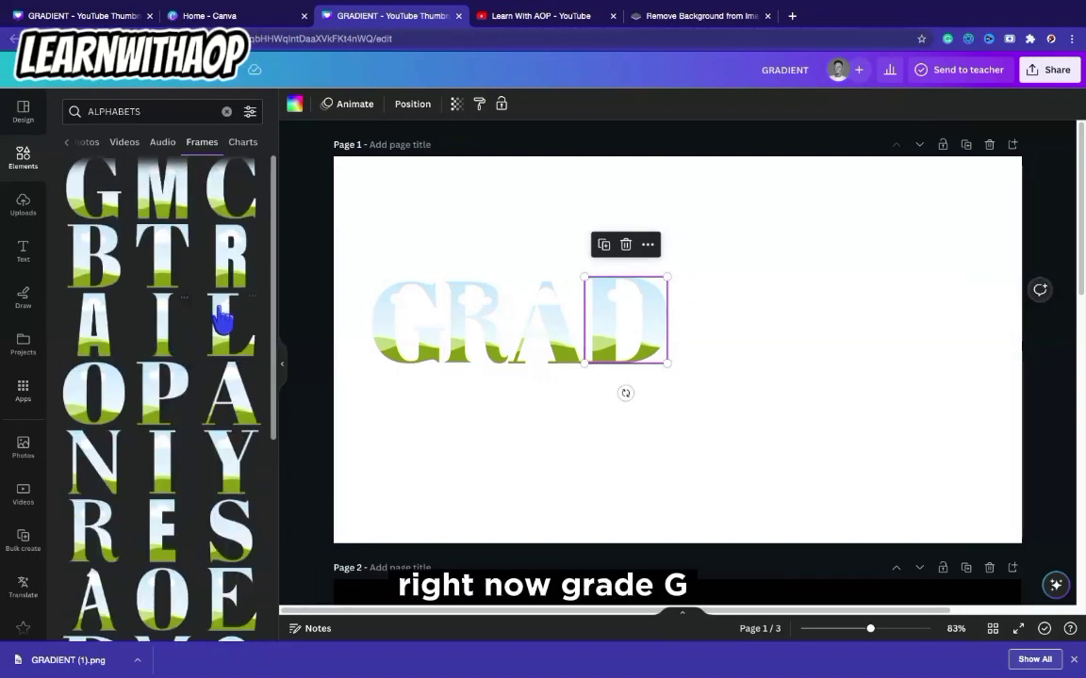
pyautogui.click(169, 334)
pyautogui.moveTo(709, 251); pyautogui.dragTo(680, 307)
pyautogui.moveTo(707, 363); pyautogui.dragTo(708, 364)
pyautogui.moveTo(698, 316); pyautogui.dragTo(689, 318)
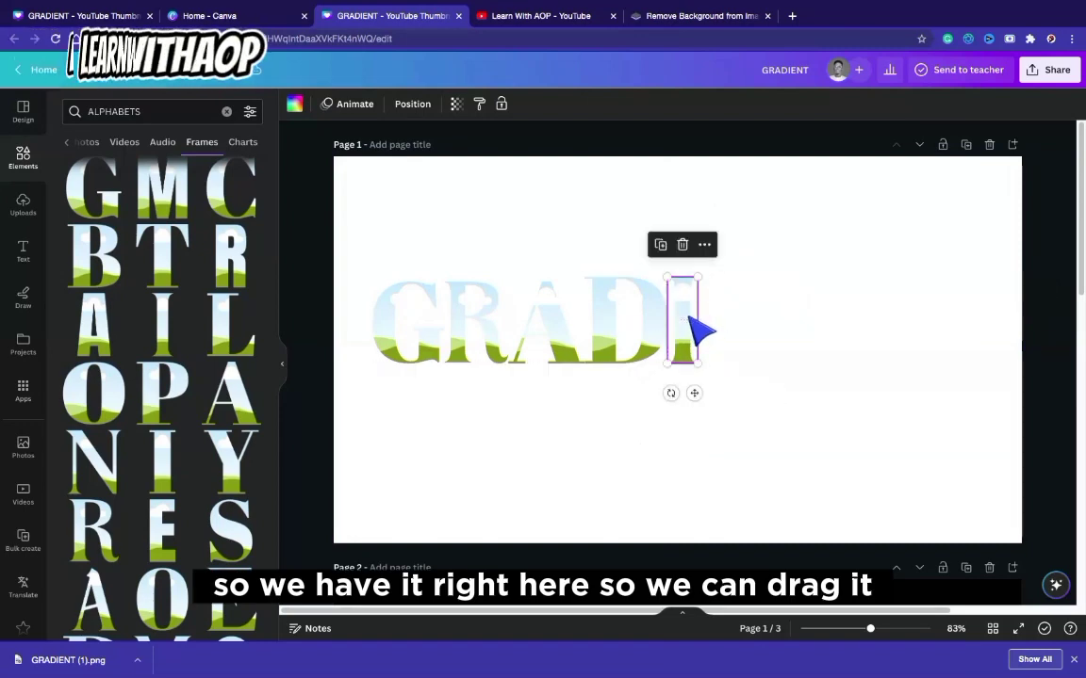
pyautogui.press('Left')
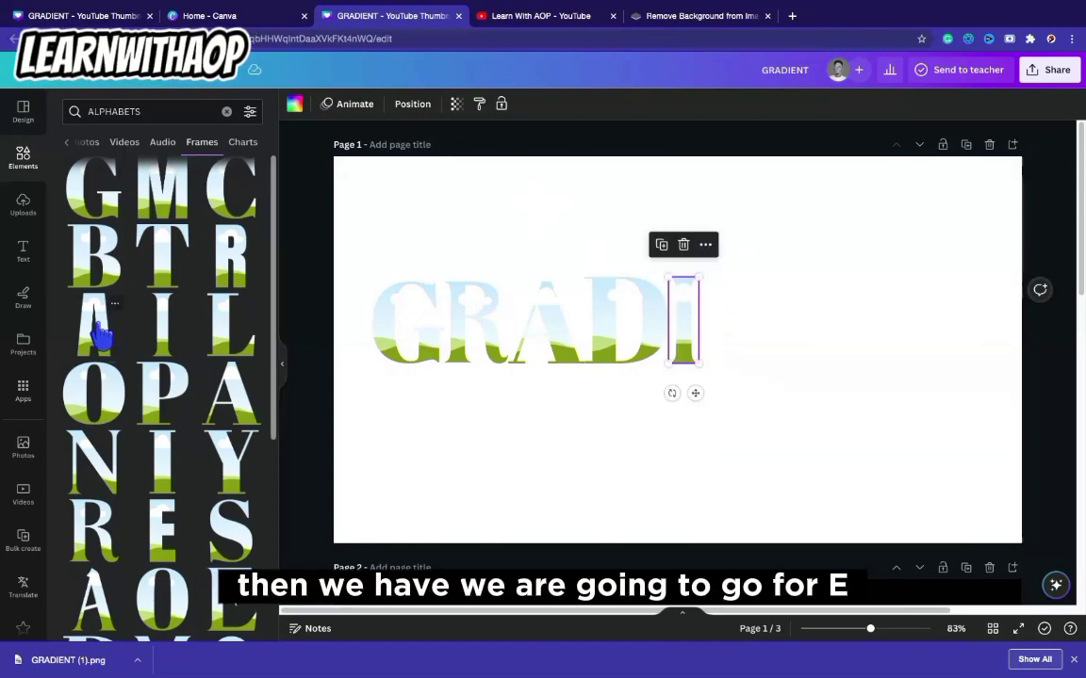
# Add a serif E letter frame, scale it to match the other letters and position it after the I.
pyautogui.scroll(-3, 215, 422)
pyautogui.click(232, 476)
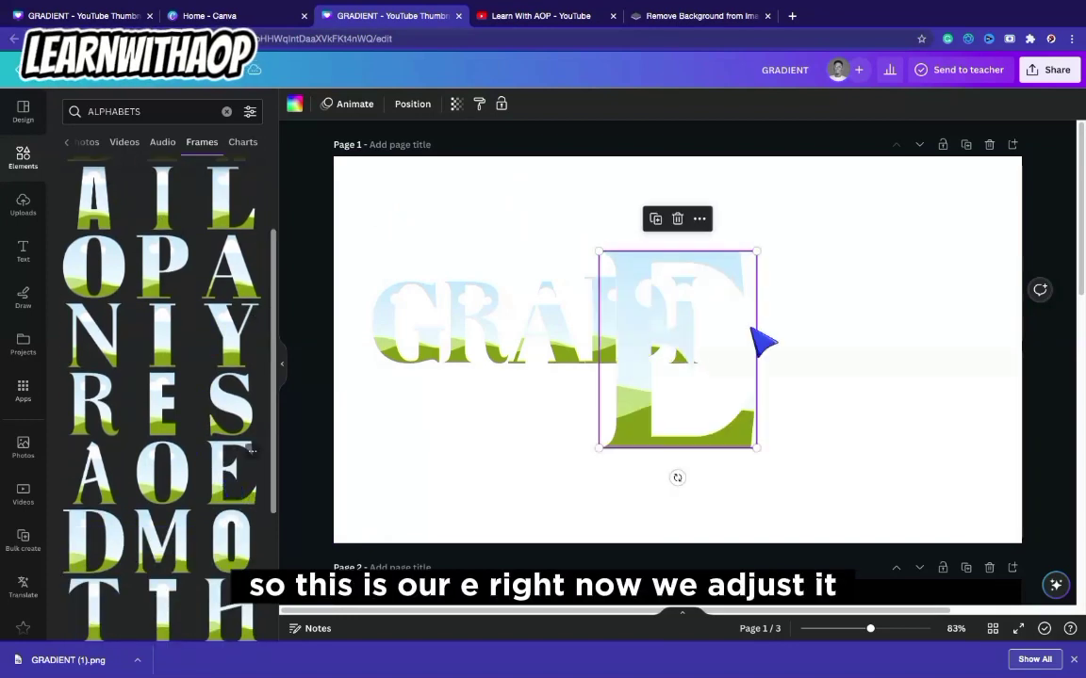
pyautogui.moveTo(756, 255); pyautogui.dragTo(768, 376)
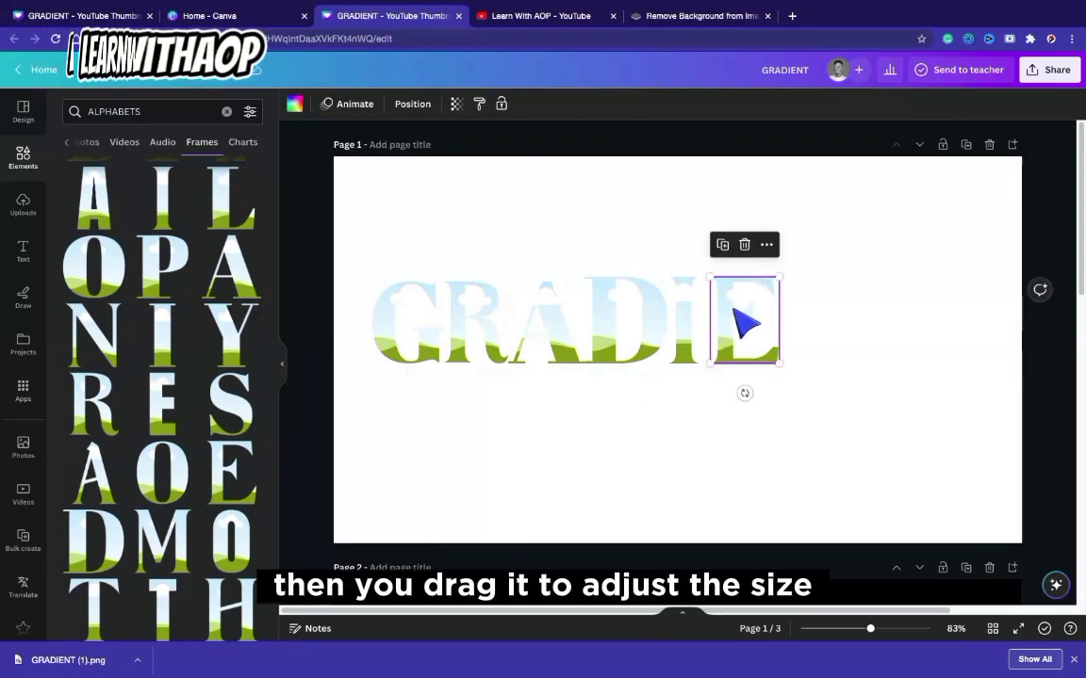
pyautogui.press('Escape')
pyautogui.click(754, 319)
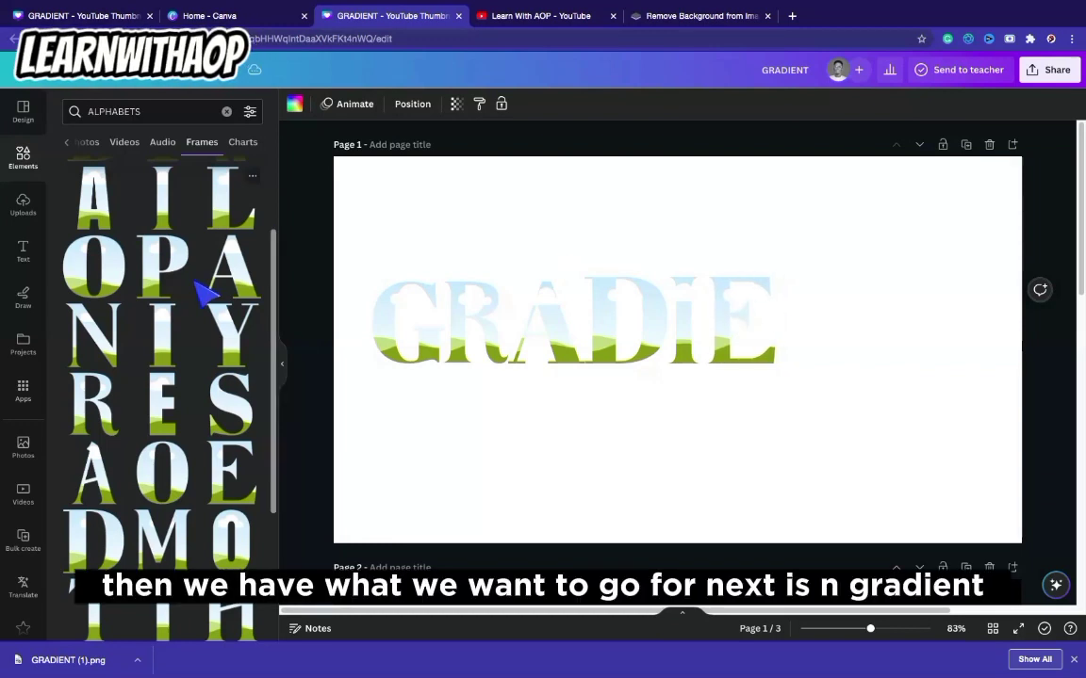
# Complete the word GRADIENT with N and T letter frames scaled to the same height after the E.
pyautogui.scroll(3, 213, 307)
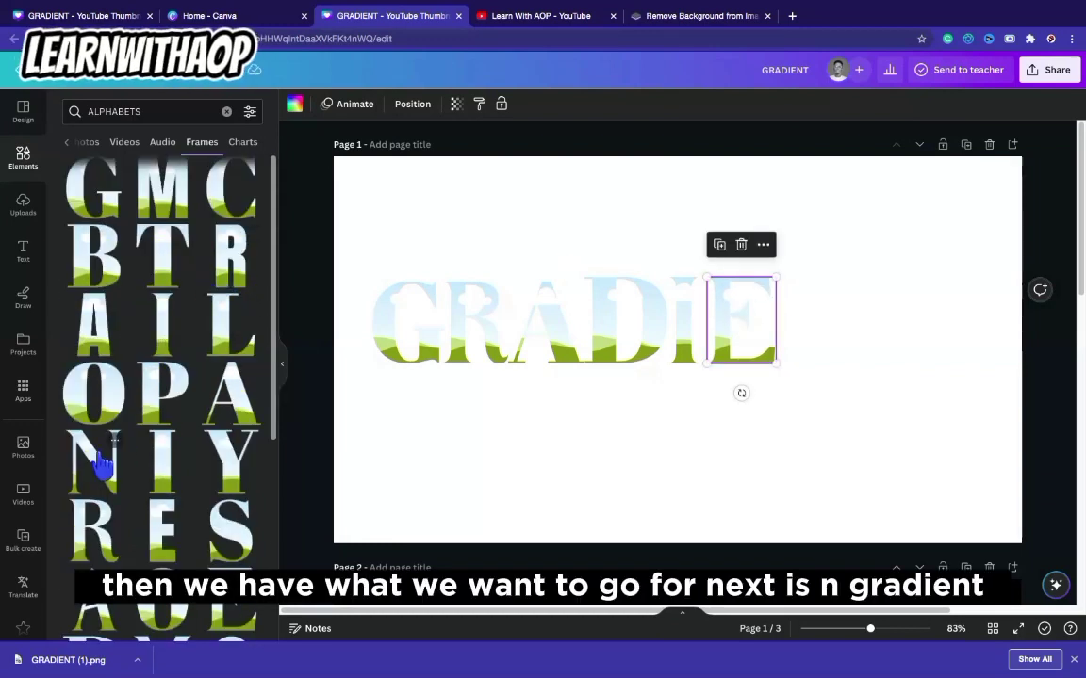
pyautogui.click(103, 462)
pyautogui.moveTo(765, 250); pyautogui.dragTo(853, 377)
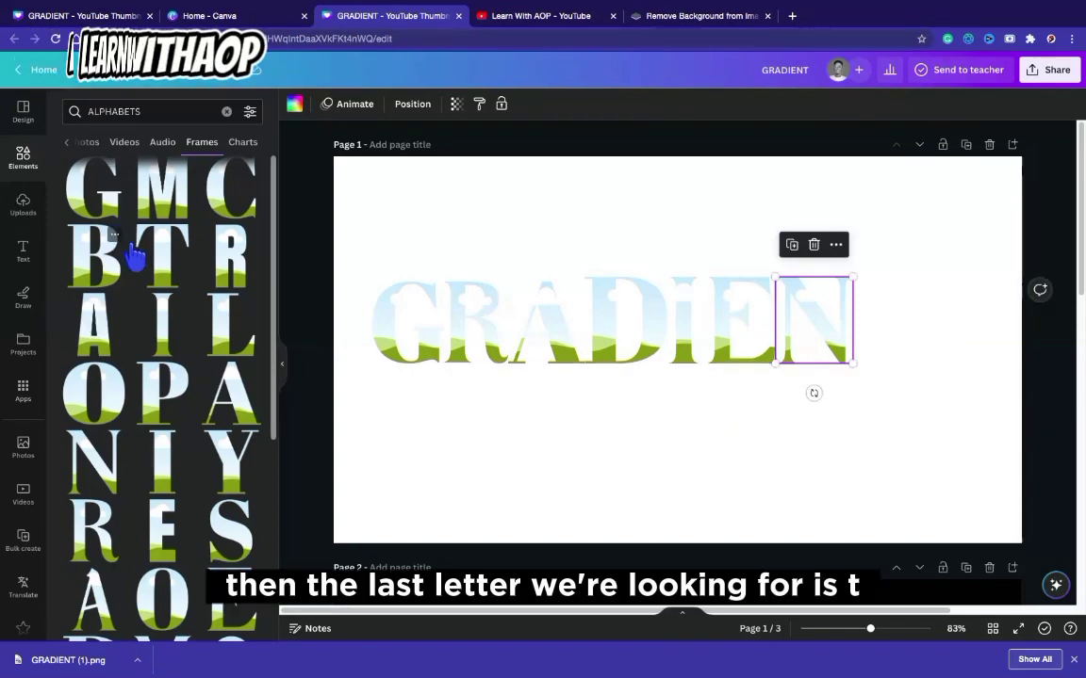
pyautogui.click(162, 264)
pyautogui.moveTo(757, 252); pyautogui.dragTo(882, 293)
pyautogui.moveTo(910, 345); pyautogui.dragTo(928, 365)
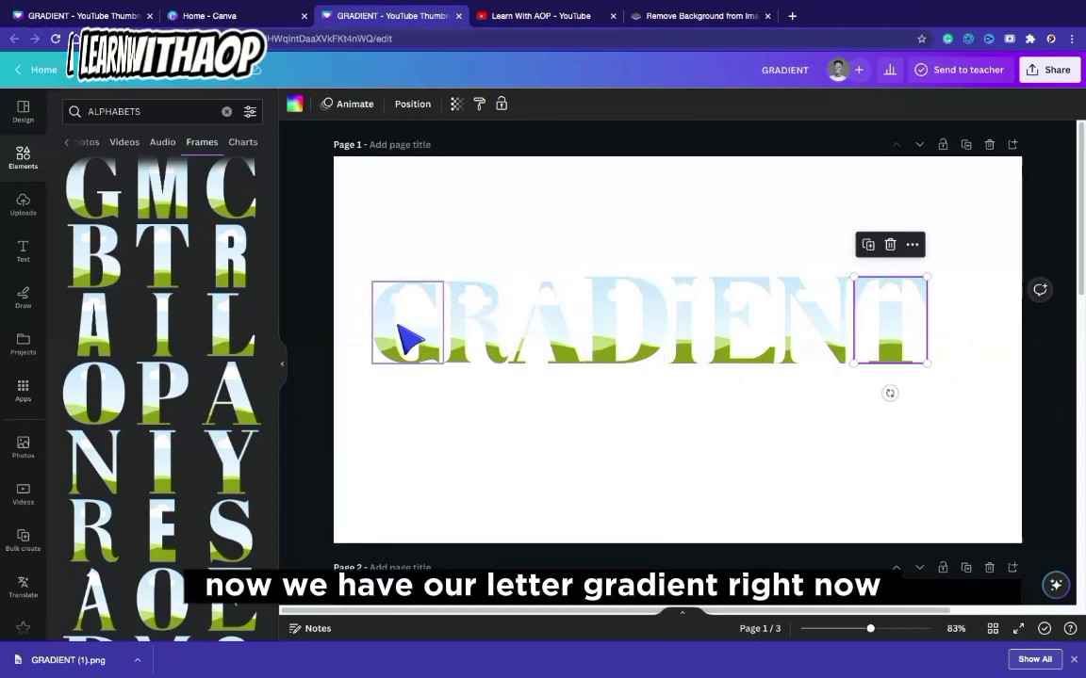
# Select all the GRADIENT letter frames together and enlarge them to span most of the page width.
pyautogui.click(475, 320)
pyautogui.keyDown('shift'); pyautogui.click(563, 322); pyautogui.keyUp('shift')
pyautogui.keyDown('shift'); pyautogui.click(620, 321); pyautogui.keyUp('shift')
pyautogui.keyDown('shift'); pyautogui.click(683, 322); pyautogui.keyUp('shift')
pyautogui.keyDown('shift'); pyautogui.click(720, 323); pyautogui.keyUp('shift')
pyautogui.keyDown('shift'); pyautogui.click(824, 322); pyautogui.keyUp('shift')
pyautogui.keyDown('shift'); pyautogui.click(904, 314); pyautogui.keyUp('shift')
pyautogui.moveTo(928, 363); pyautogui.dragTo(978, 373)
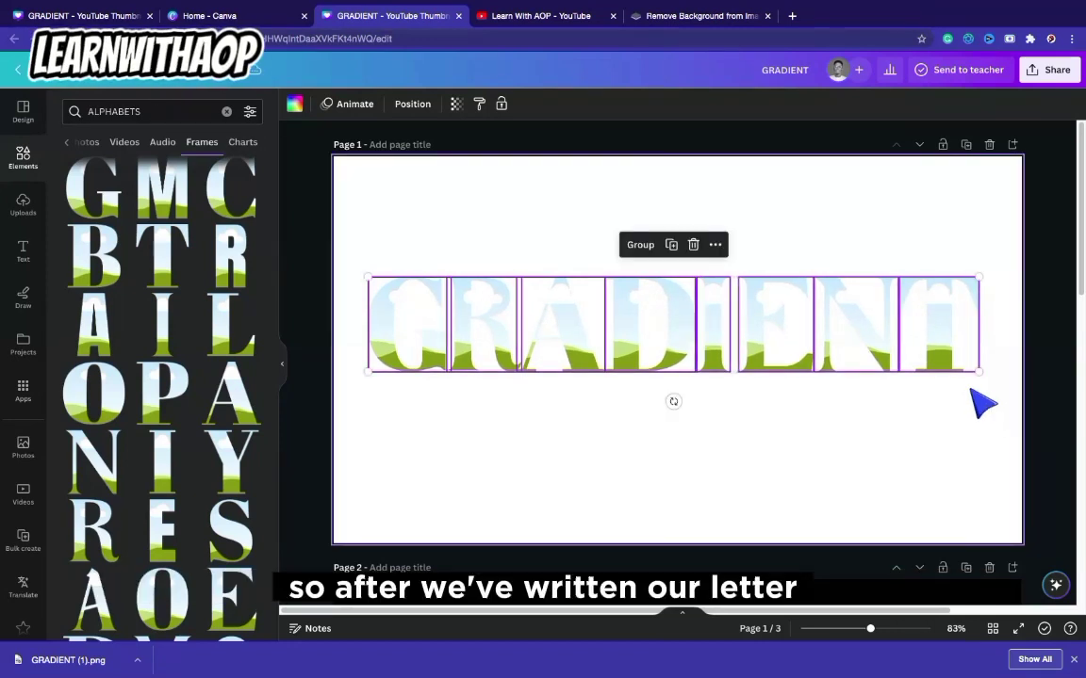
pyautogui.click(1044, 344)
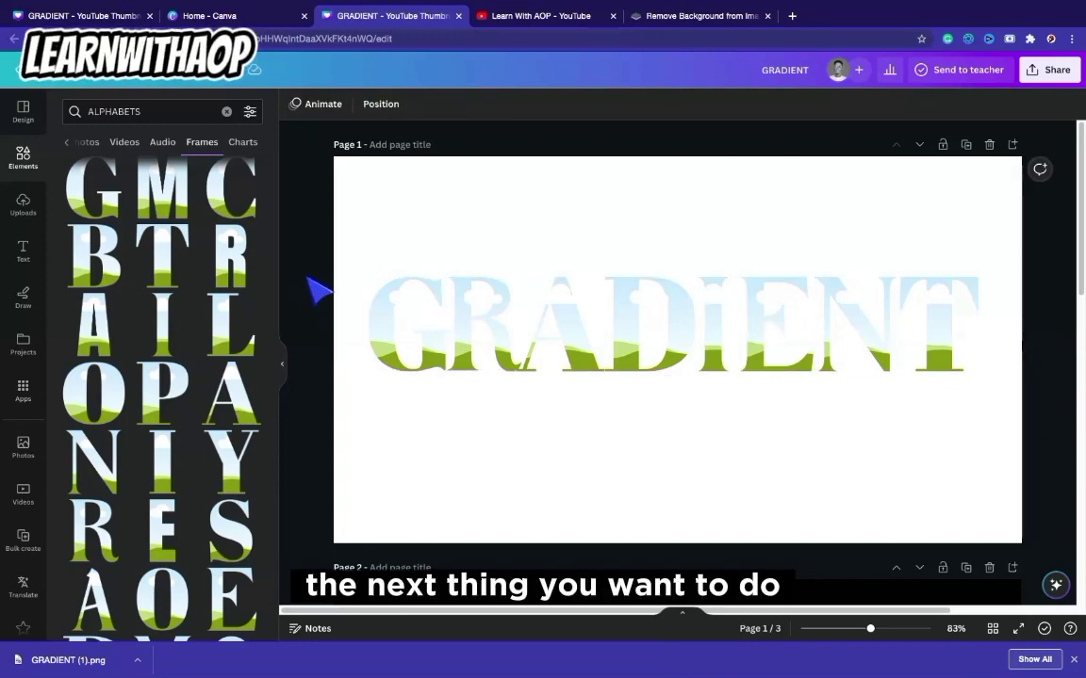
# Search the elements library for "gradient" and show only the photo results.
pyautogui.click(37, 162)
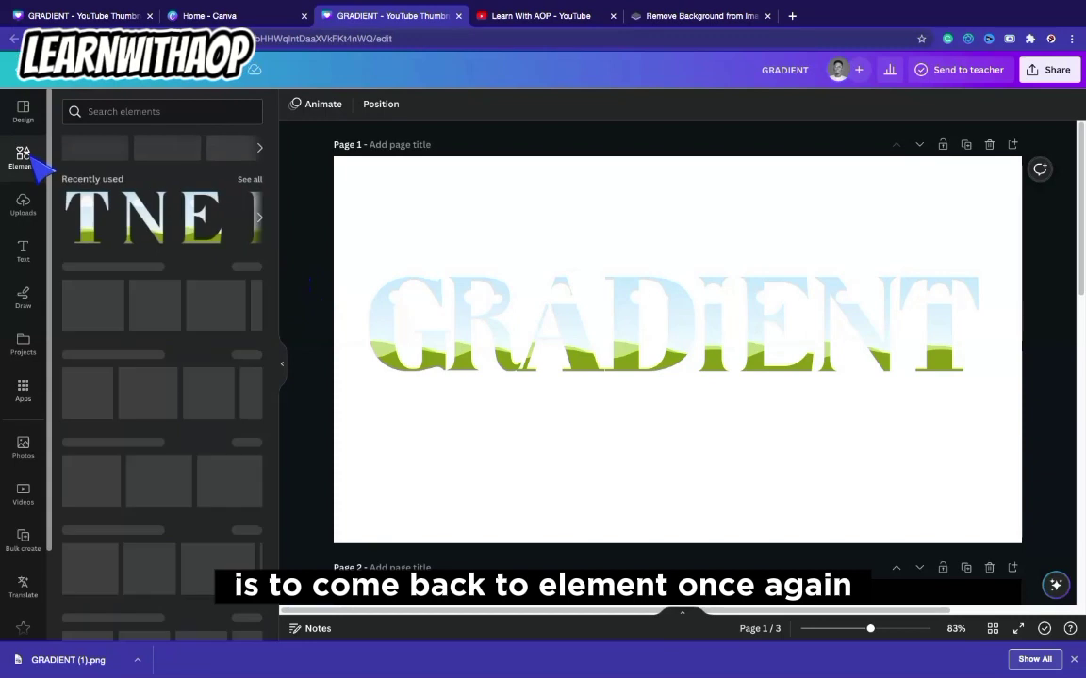
pyautogui.click(146, 111)
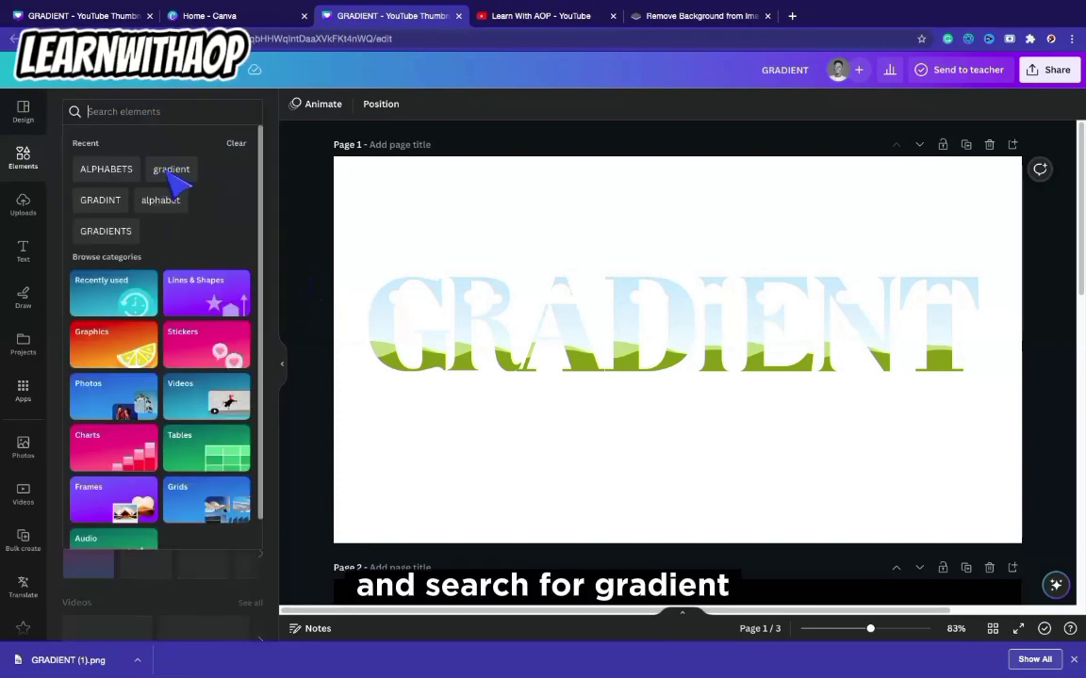
pyautogui.click(171, 171)
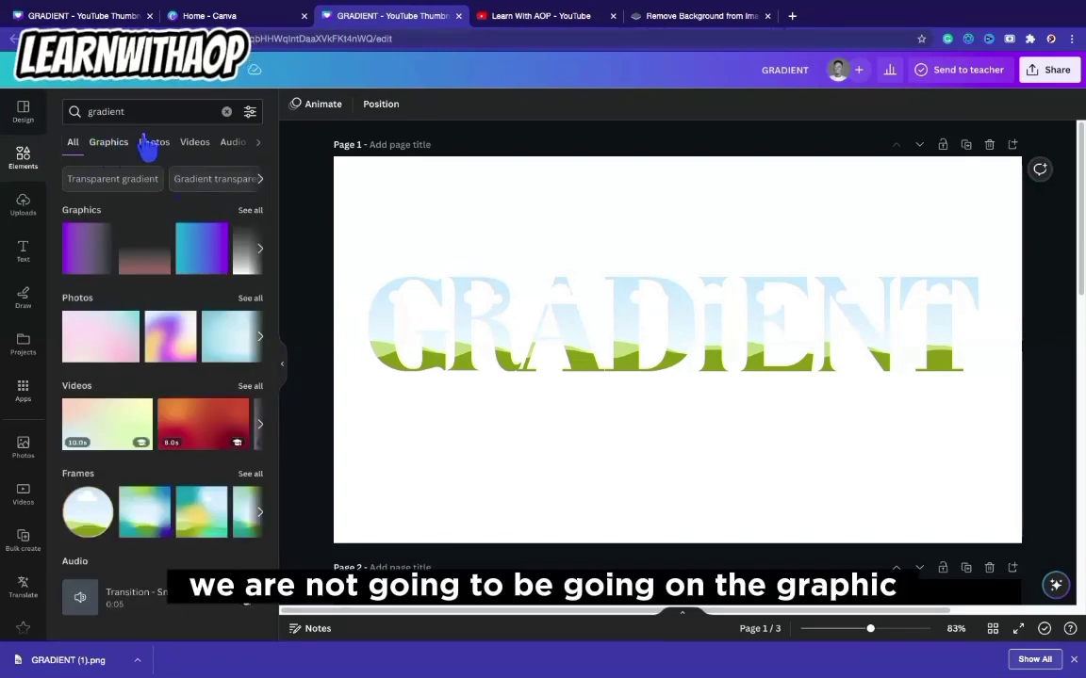
pyautogui.click(154, 144)
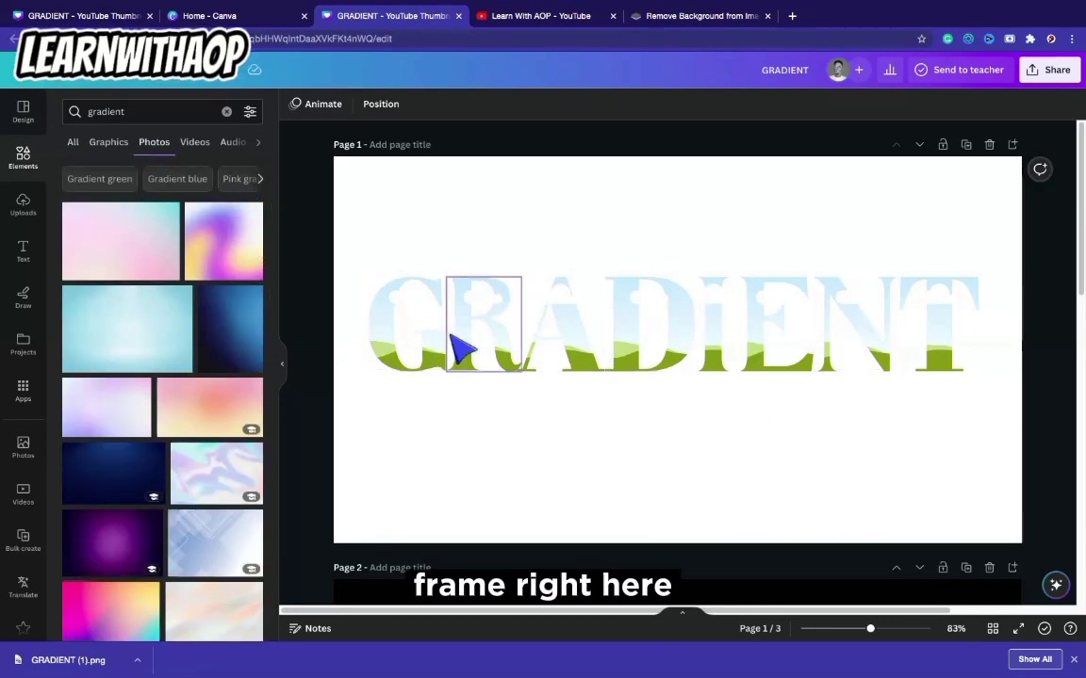
# Fill the G and R letter frames with the dark purple radial gradient photo.
pyautogui.scroll(-1, 105, 530)
pyautogui.scroll(-2, 113, 541)
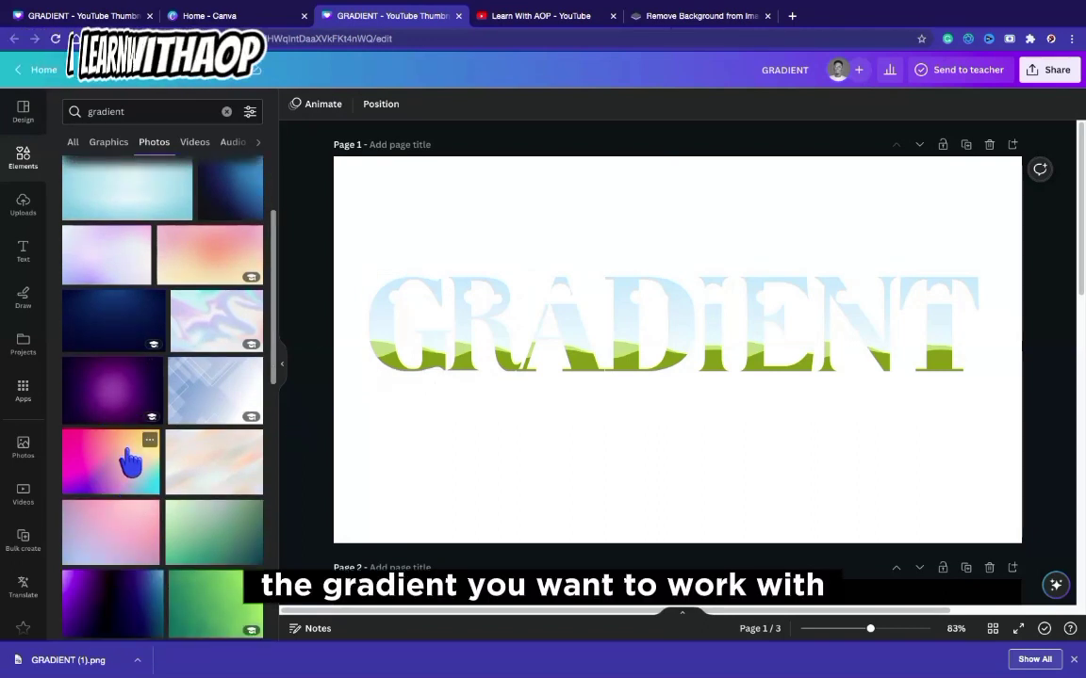
pyautogui.scroll(-6, 130, 461)
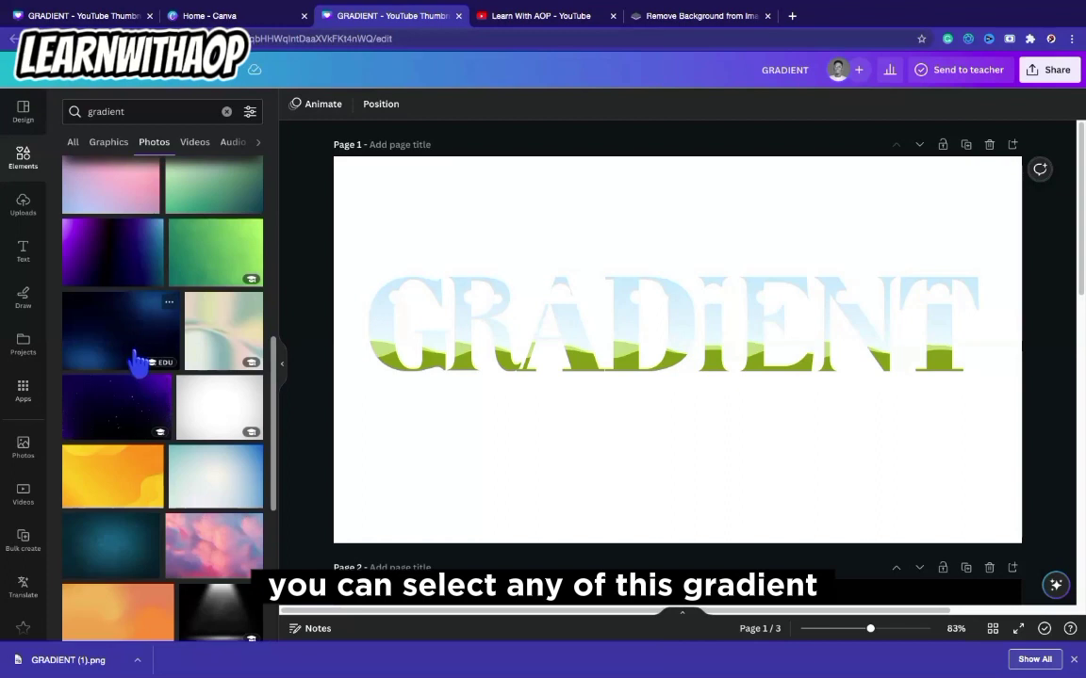
pyautogui.scroll(6, 139, 362)
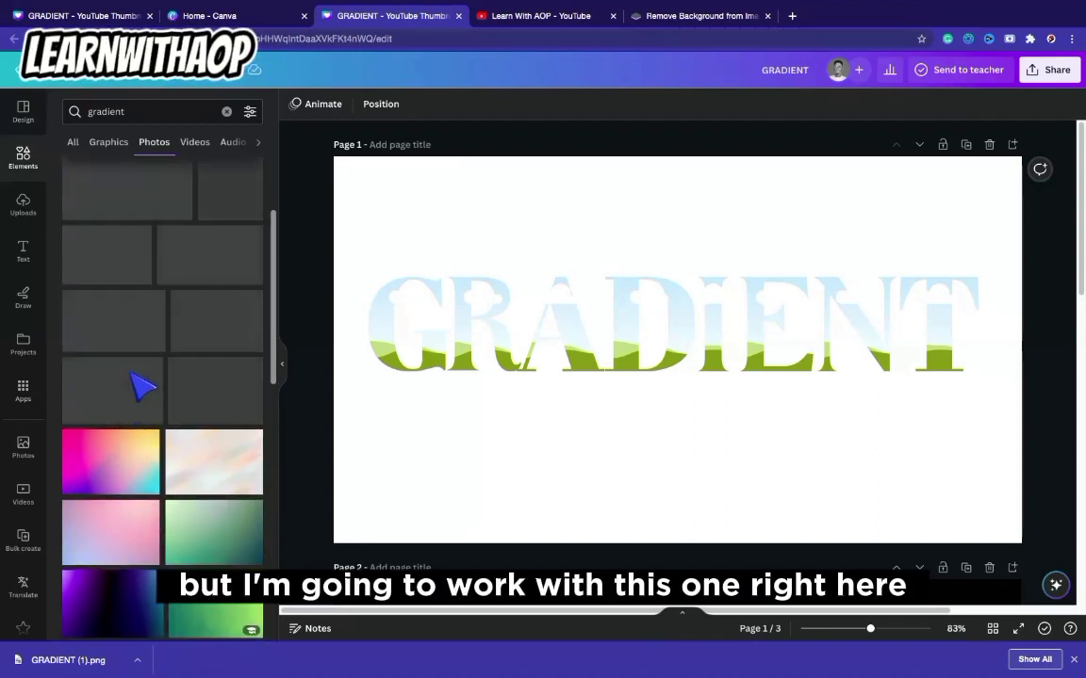
pyautogui.click(102, 414)
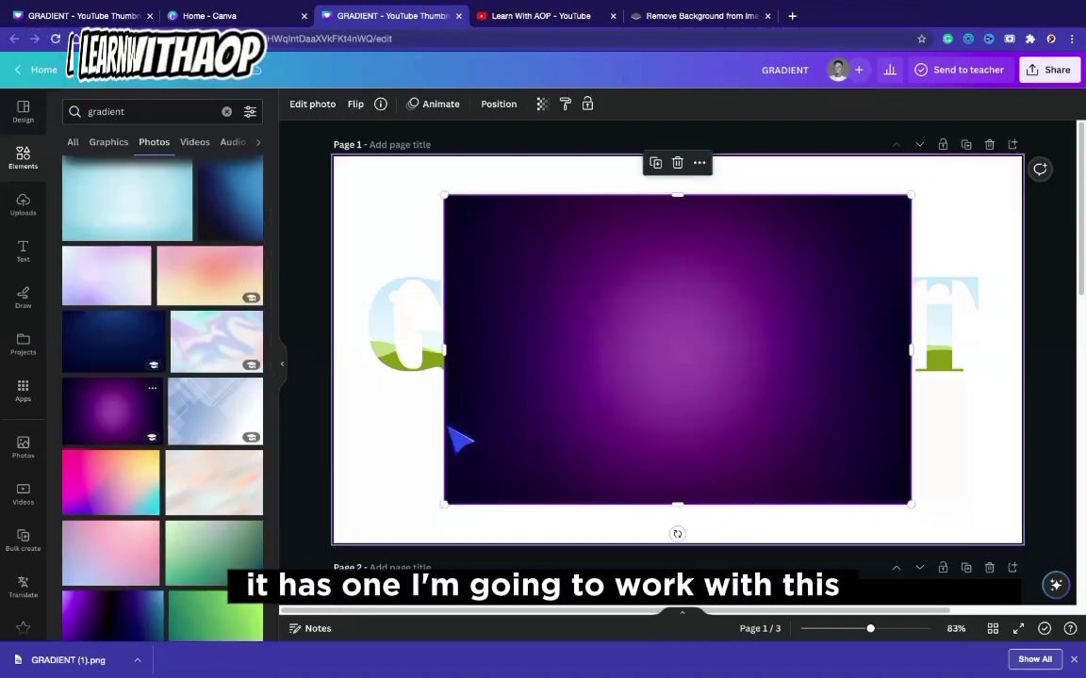
pyautogui.moveTo(717, 455); pyautogui.dragTo(470, 353)
pyautogui.click(106, 382)
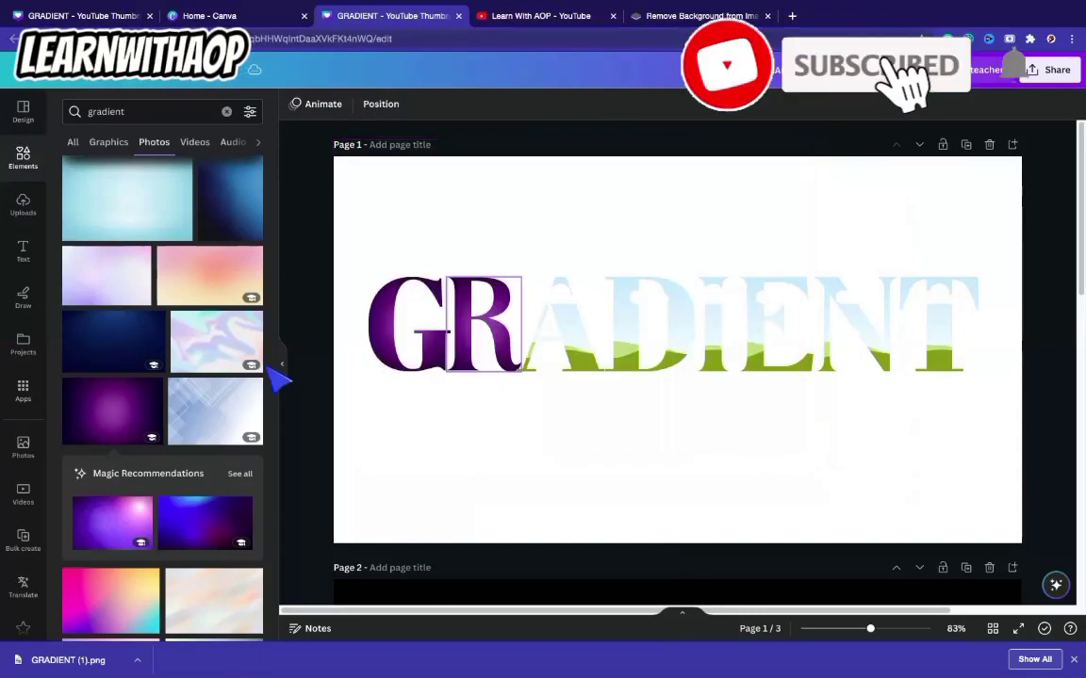
# Place the same purple gradient photo into the A, D and I letter frames, one copy per letter.
pyautogui.click(155, 412)
pyautogui.moveTo(670, 371); pyautogui.dragTo(591, 354)
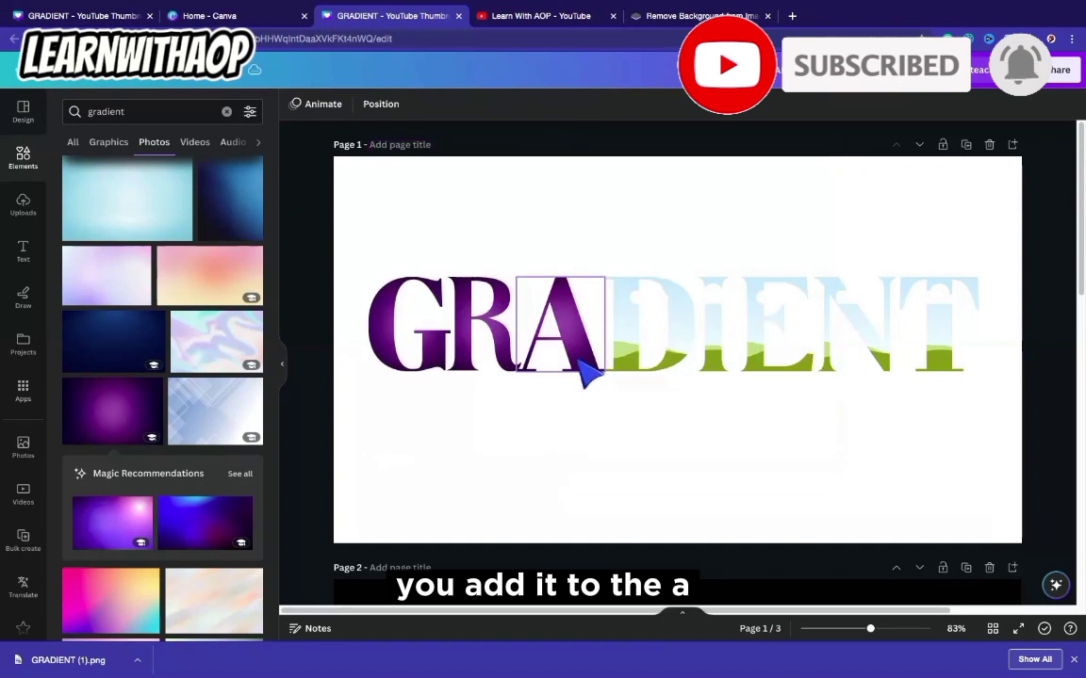
pyautogui.click(99, 392)
pyautogui.moveTo(658, 388); pyautogui.dragTo(650, 329)
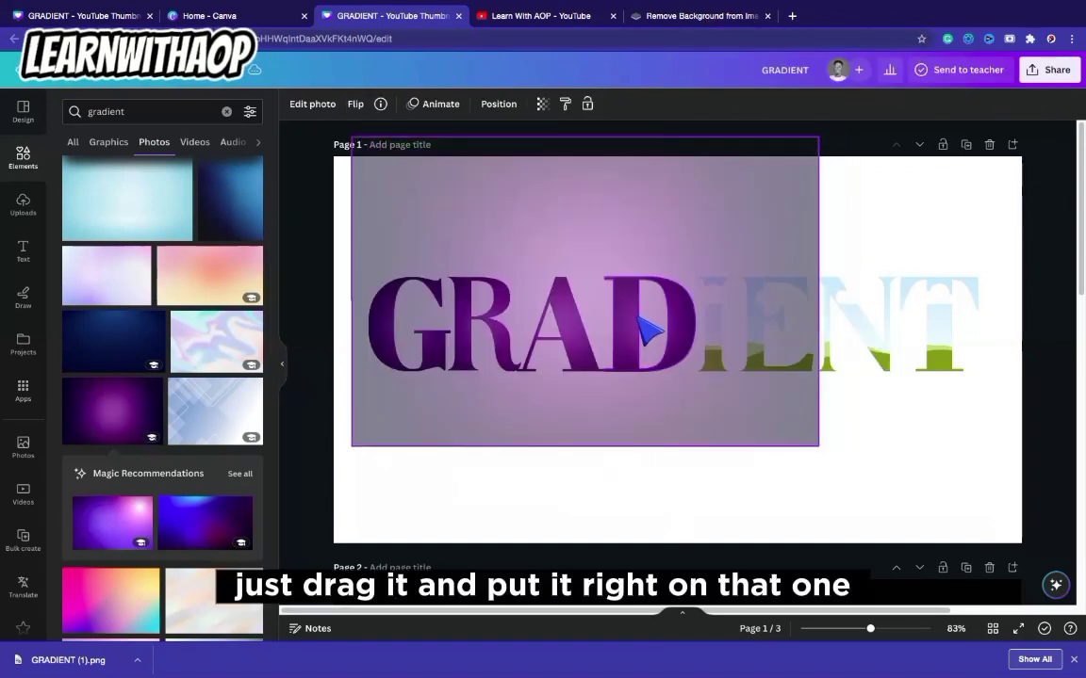
pyautogui.click(108, 401)
pyautogui.moveTo(731, 340); pyautogui.dragTo(449, 337)
# Fill the remaining E, N and T letter frames with the same purple gradient photo.
pyautogui.click(83, 415)
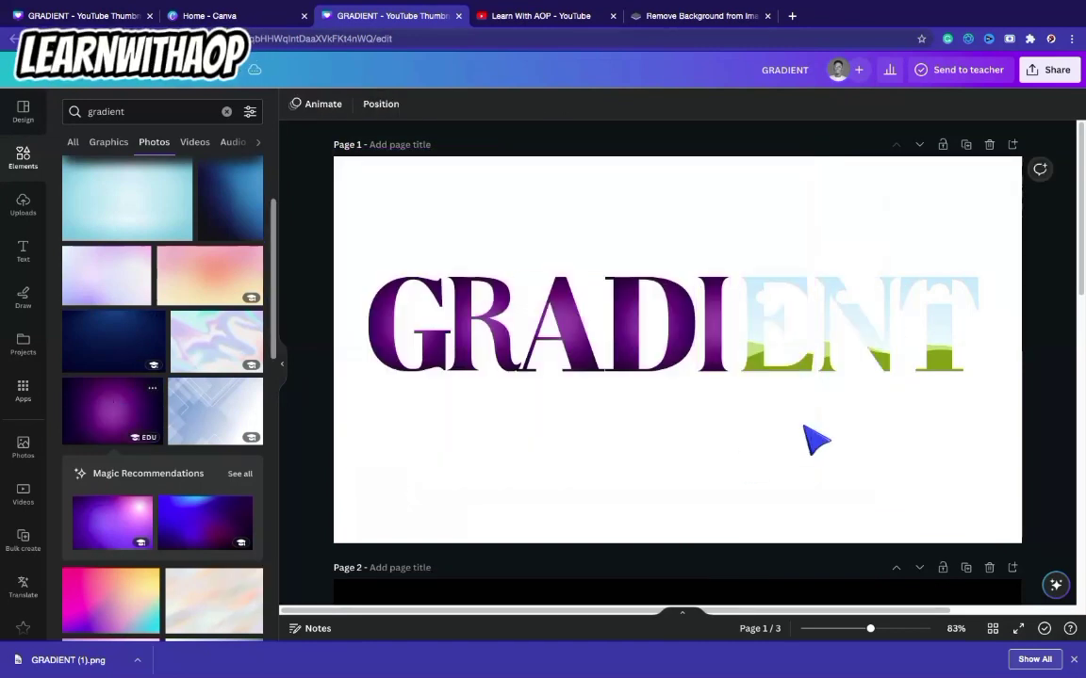
pyautogui.moveTo(806, 416); pyautogui.dragTo(770, 353)
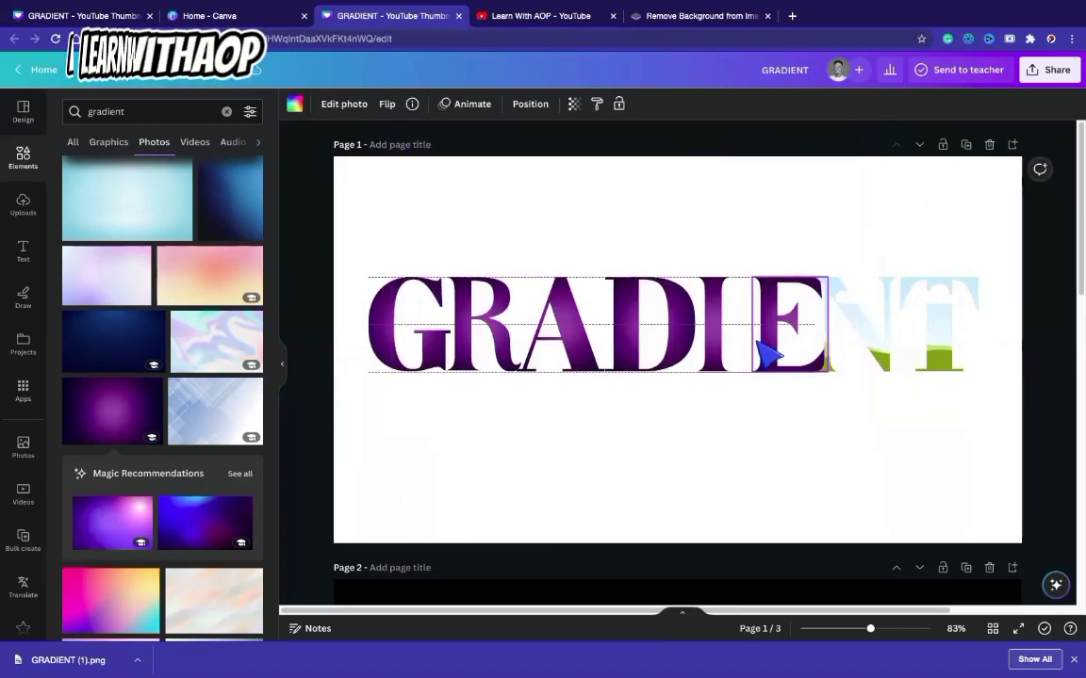
pyautogui.click(127, 422)
pyautogui.moveTo(897, 341); pyautogui.dragTo(960, 354)
pyautogui.click(132, 410)
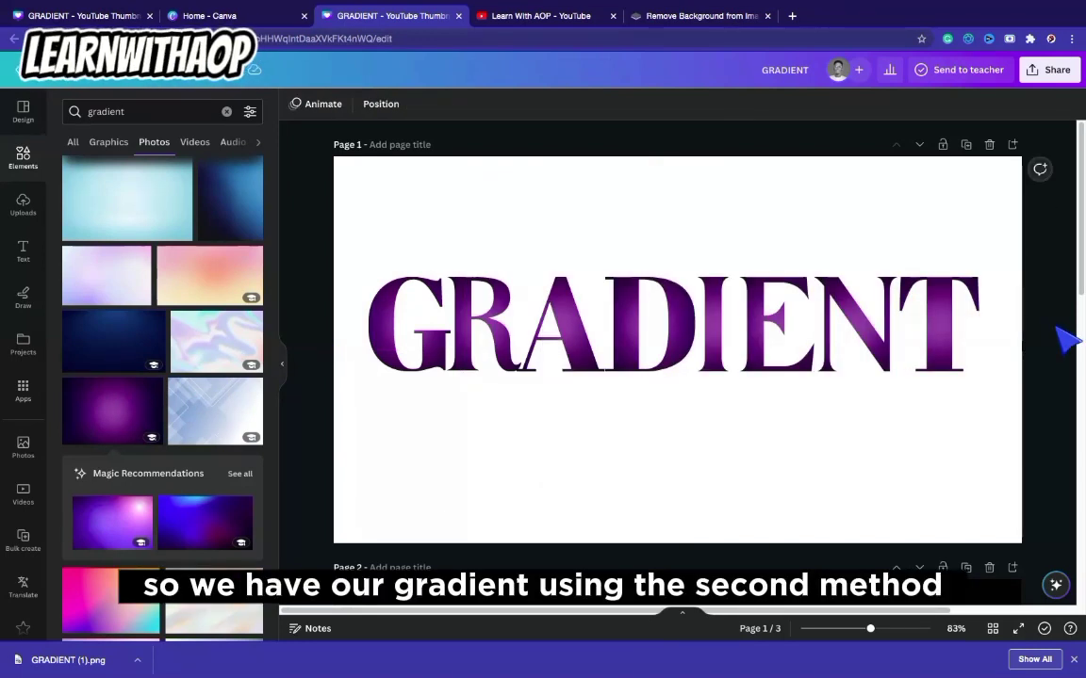